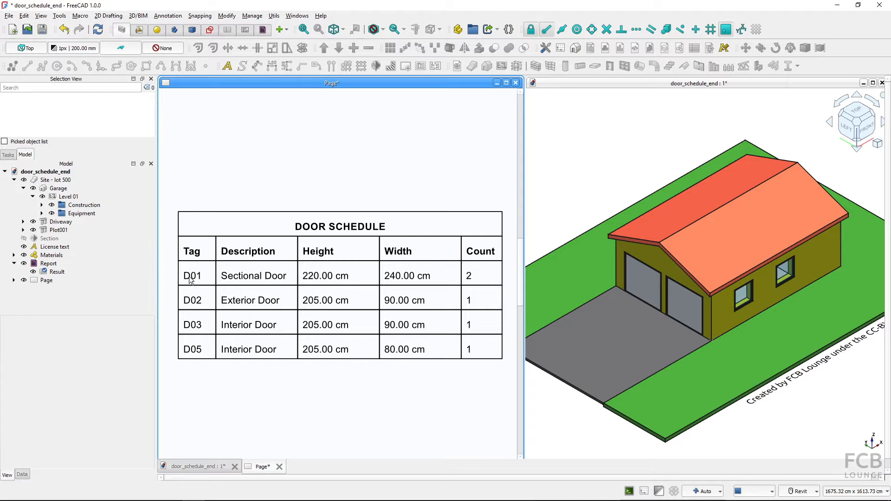
{"action": "key", "text": "ctrl"}
{"action": "key", "text": "ctrl"}
{"action": "key", "text": "ctrl"}
{"action": "key", "text": "ctrl"}
{"action": "key", "text": "ctrl"}
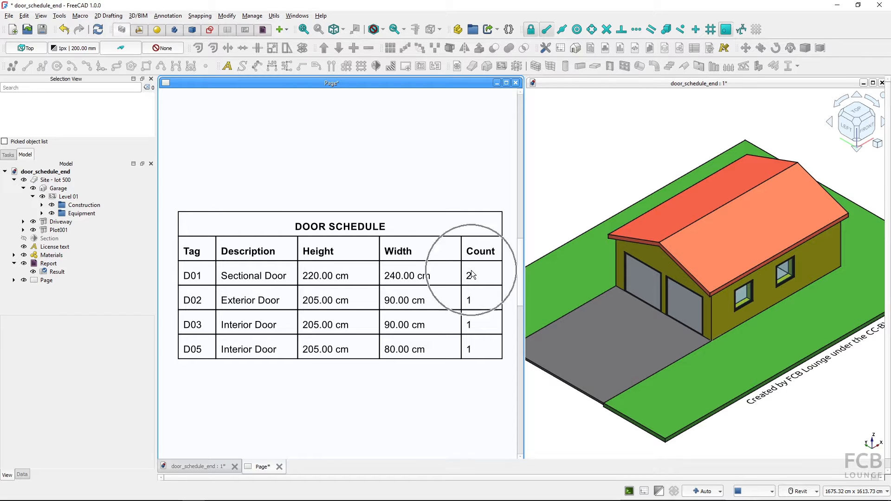
{"action": "key", "text": "ctrl"}
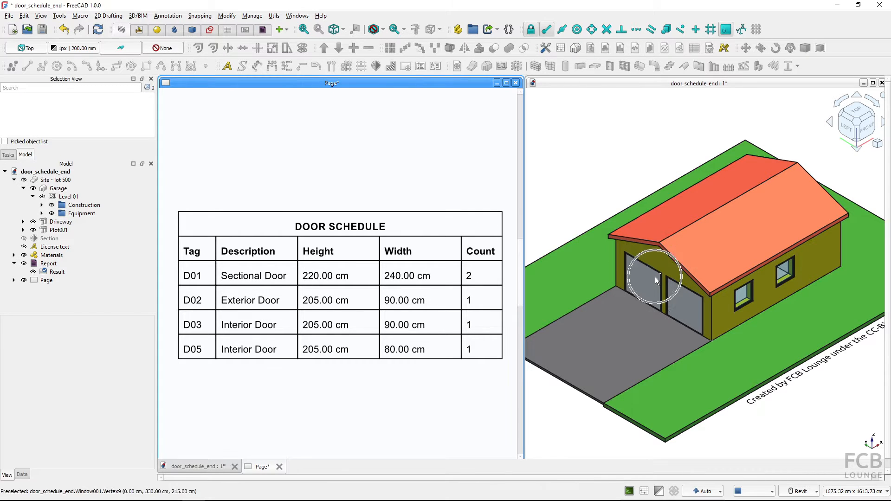
{"action": "key", "text": "ctrl"}
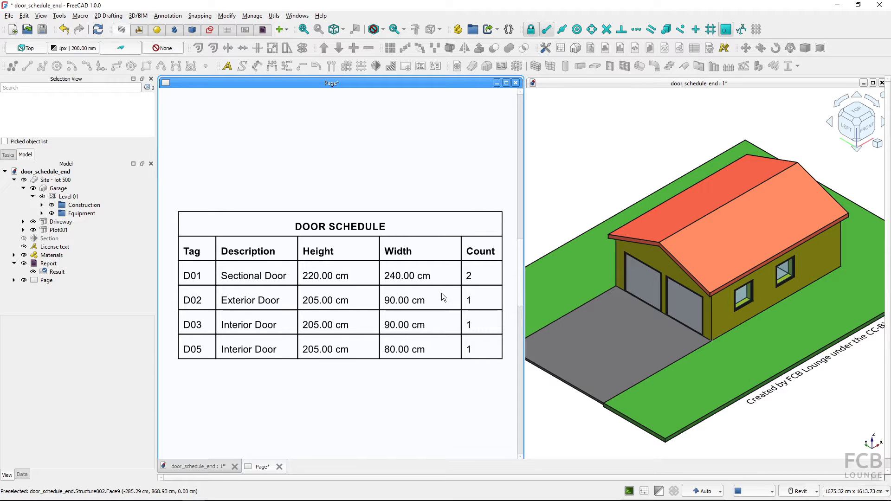
{"action": "key", "text": "ctrl"}
{"action": "key", "text": "ctrl+Tab"}
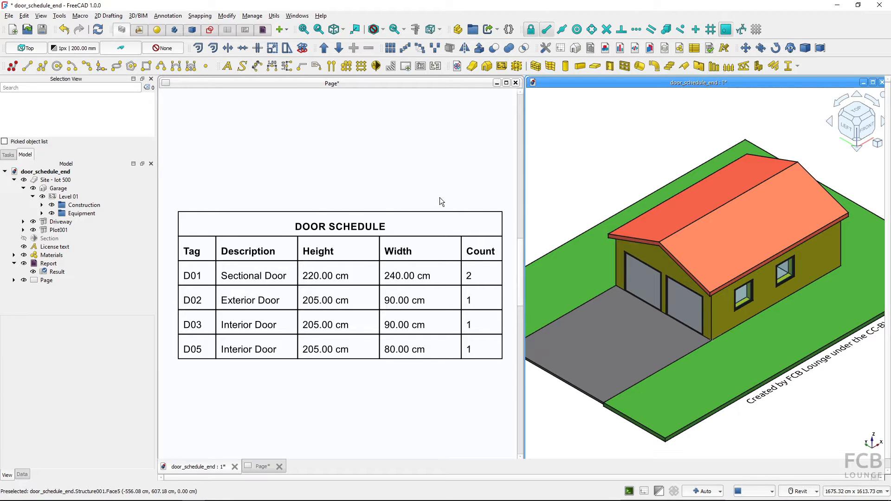
{"action": "left_click", "coordinate": [332, 230]}
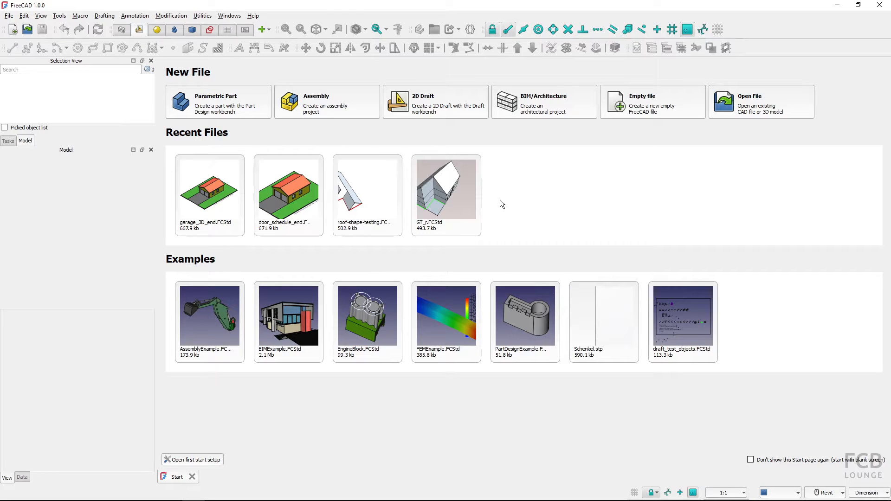
Search the Addon Manager for "reporting" and open the Reporting addon's details.
{"action": "left_click", "coordinate": [61, 19]}
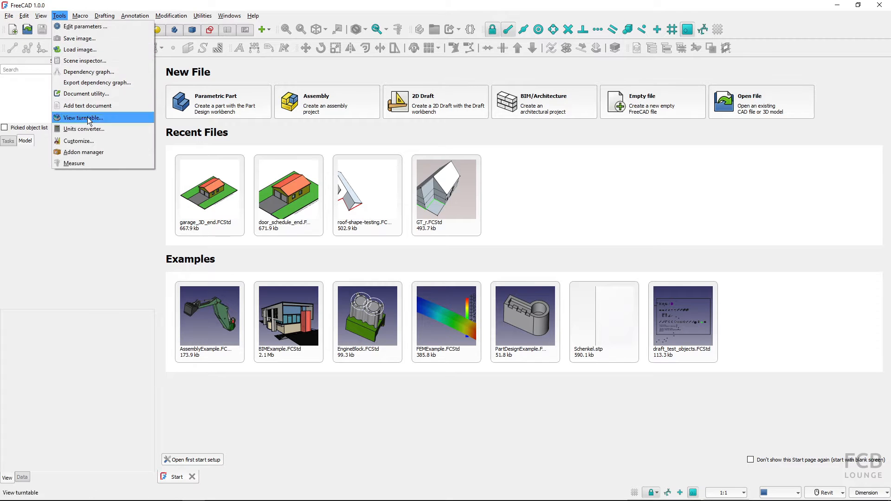
{"action": "left_click", "coordinate": [91, 156]}
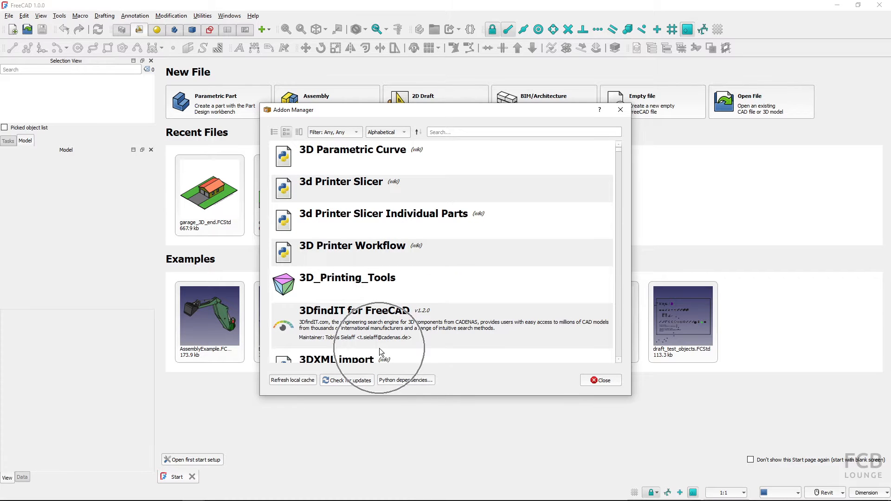
{"action": "left_click", "coordinate": [440, 133]}
{"action": "type", "text": "reporting"}
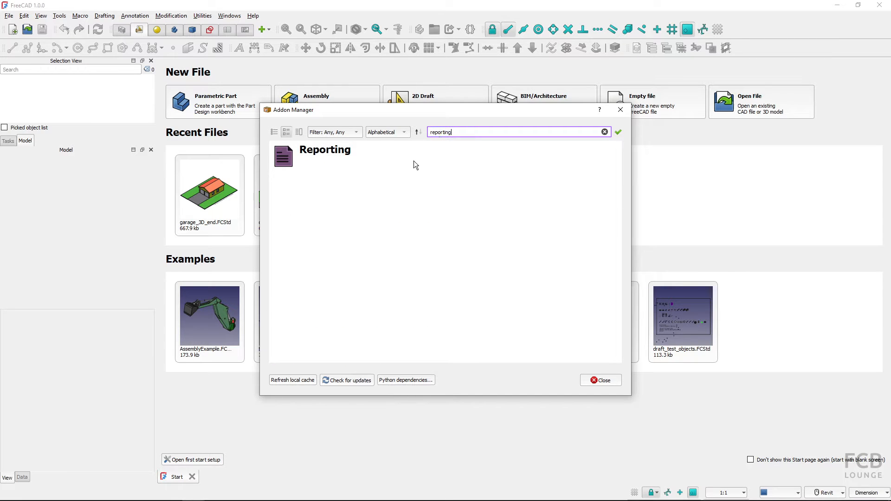
{"action": "left_click", "coordinate": [316, 158]}
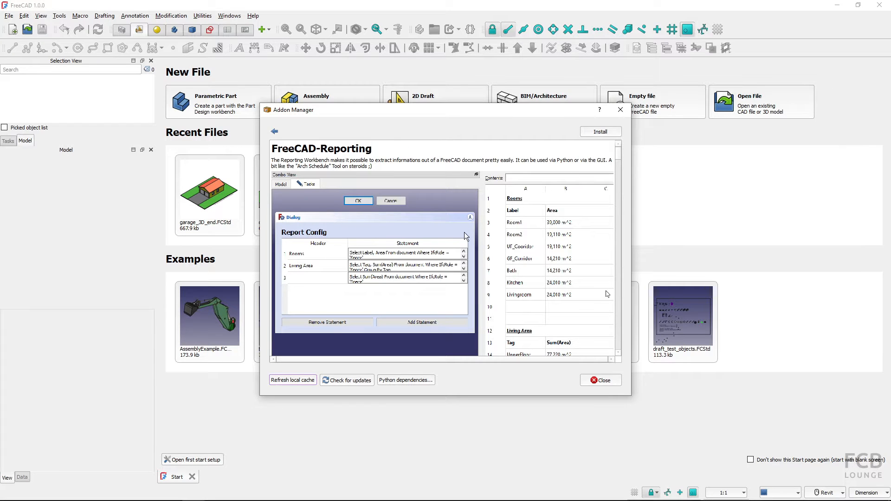
Install the Reporting addon and restart FreeCAD so it takes effect.
{"action": "left_click", "coordinate": [598, 134]}
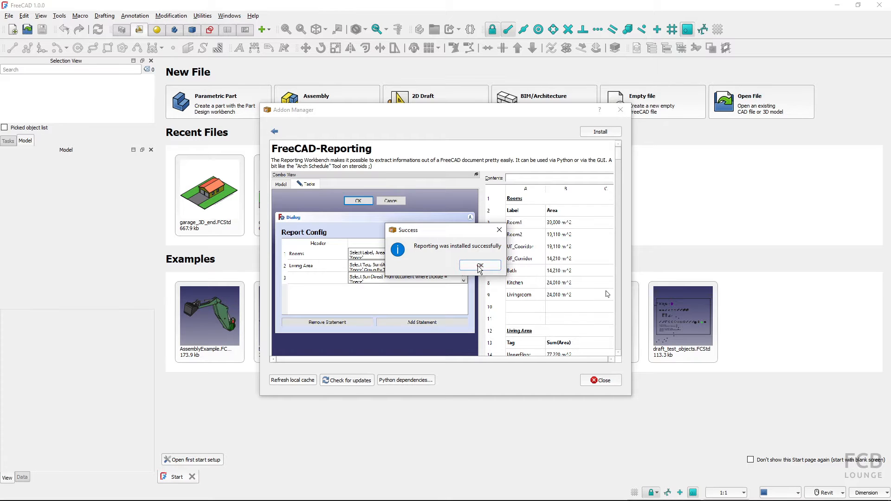
{"action": "left_click", "coordinate": [479, 267]}
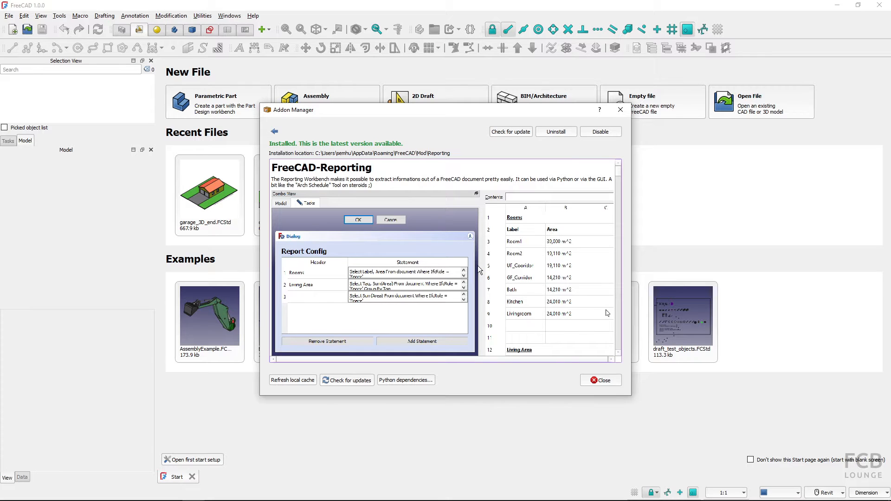
{"action": "left_click", "coordinate": [601, 381]}
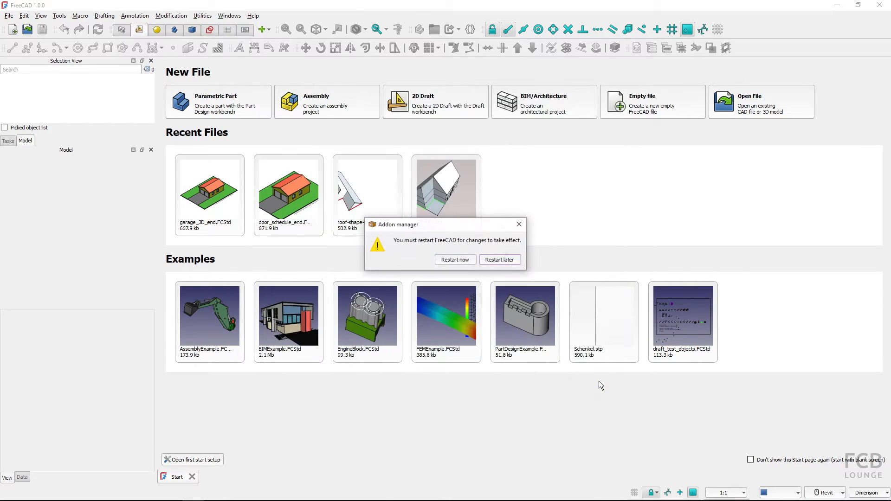
{"action": "left_click", "coordinate": [451, 262]}
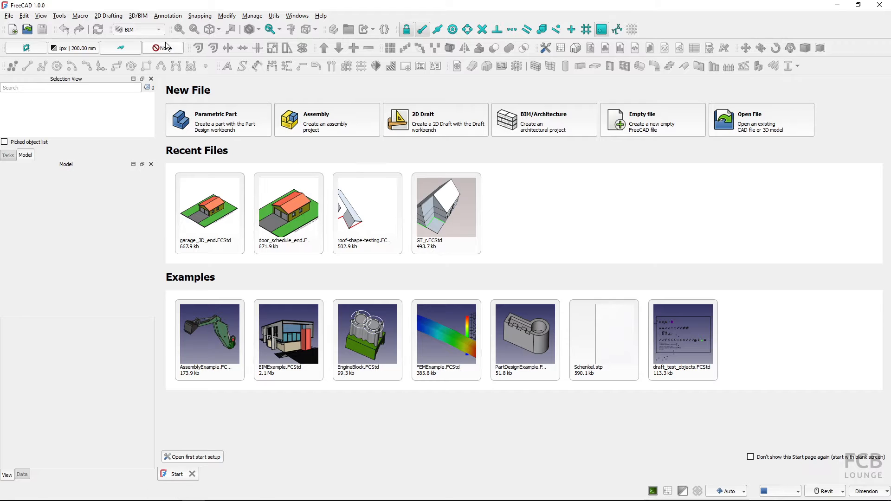
Switch to the Reporting workbench and open the recent file garage_3D_end.FCStd.
{"action": "left_click", "coordinate": [157, 29]}
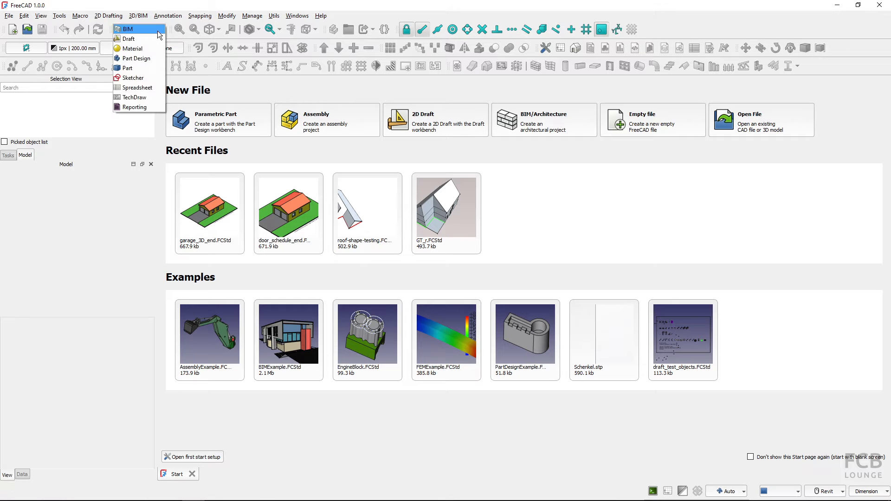
{"action": "left_click", "coordinate": [137, 108]}
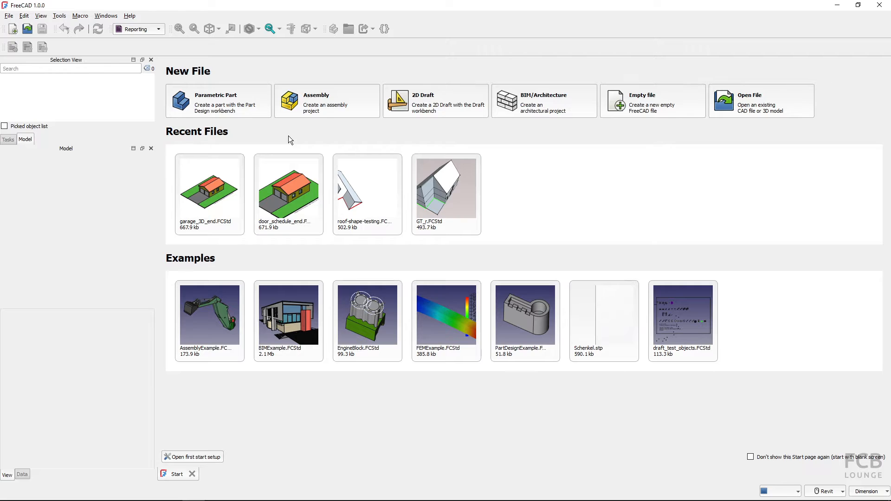
{"action": "left_click", "coordinate": [216, 206]}
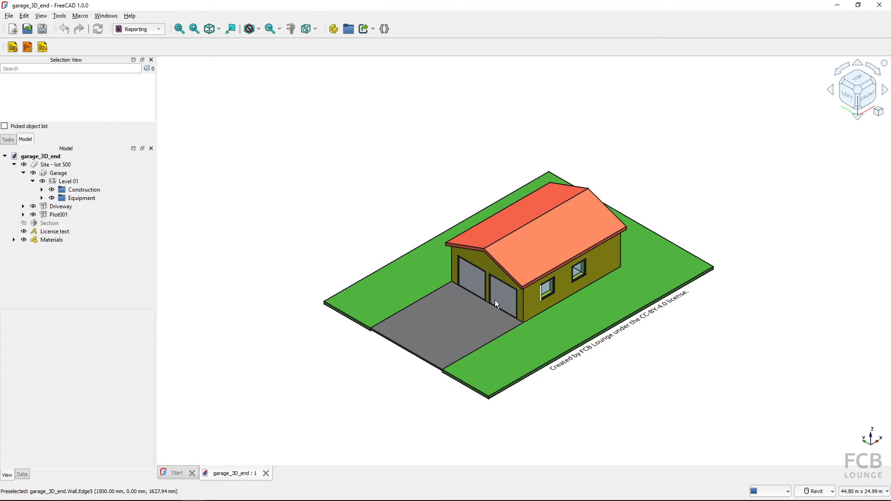
Examine the IFC type, description, overall dimensions and tag of the two front garage doors in their data properties.
{"action": "left_click", "coordinate": [466, 280]}
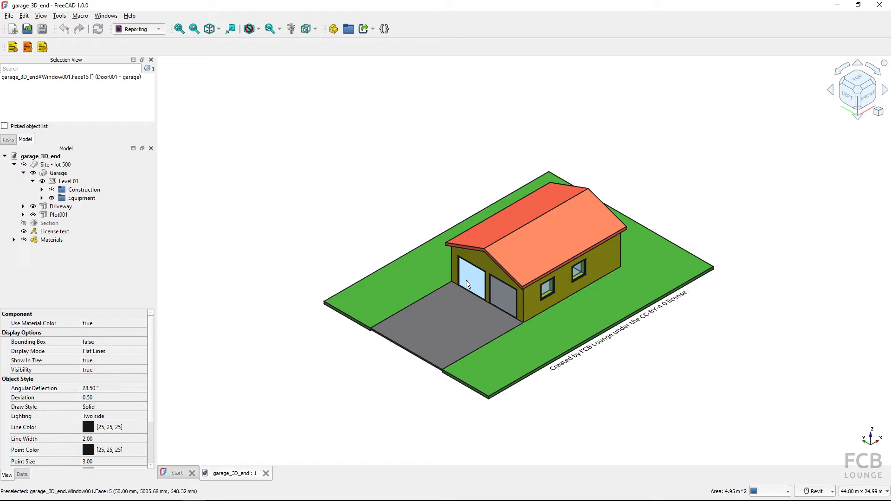
{"action": "scroll", "coordinate": [88, 386], "scroll_direction": "down", "scroll_amount": 2}
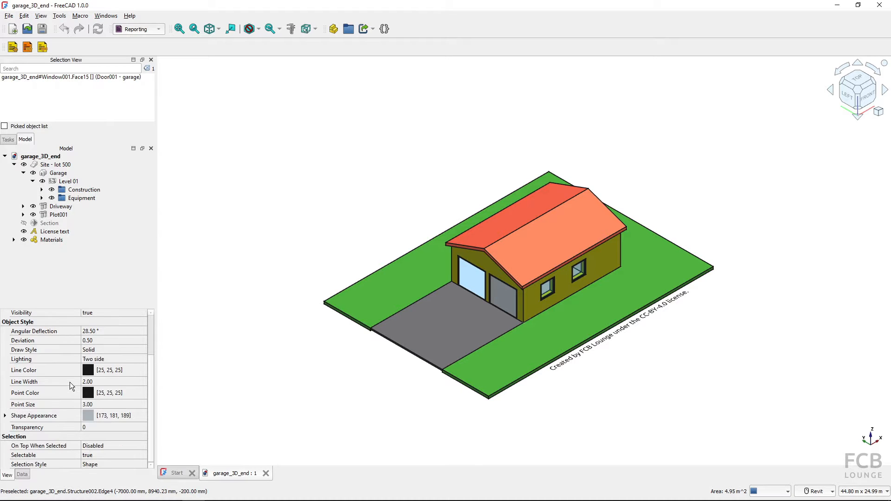
{"action": "scroll", "coordinate": [70, 382], "scroll_direction": "up", "scroll_amount": 2}
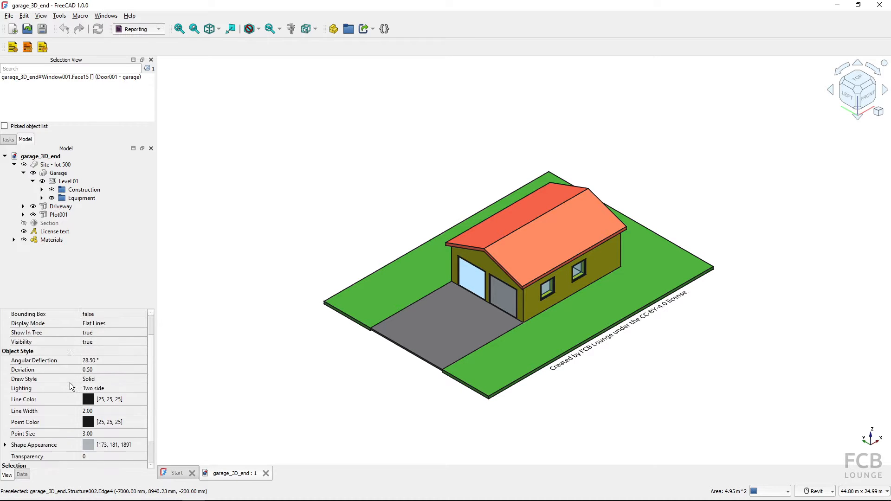
{"action": "left_click", "coordinate": [22, 475]}
{"action": "scroll", "coordinate": [65, 402], "scroll_direction": "down", "scroll_amount": 2}
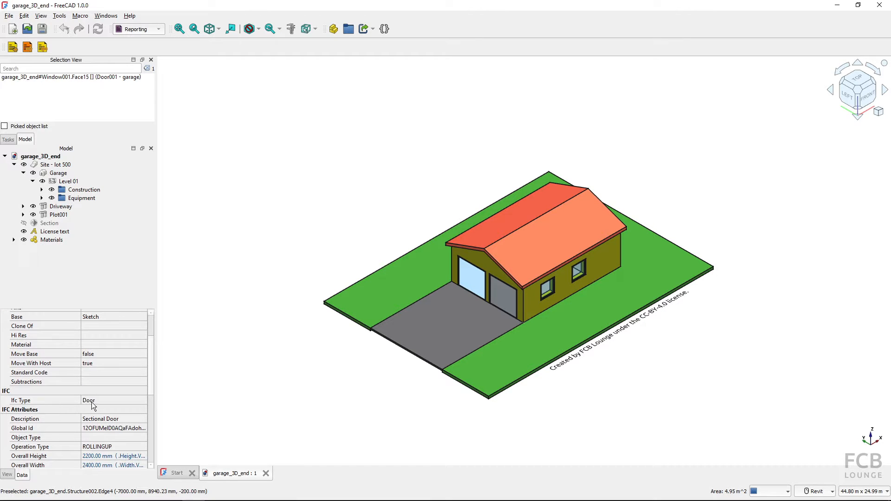
{"action": "scroll", "coordinate": [93, 402], "scroll_direction": "down", "scroll_amount": 4}
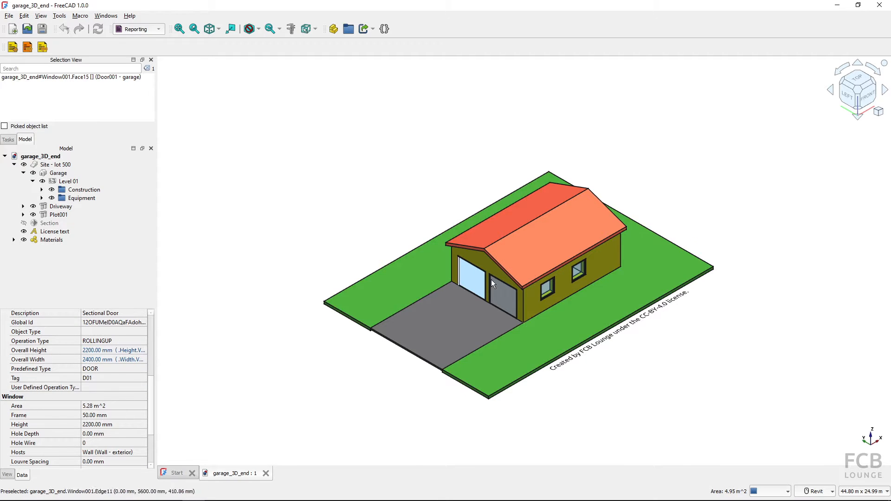
{"action": "left_click", "coordinate": [497, 296]}
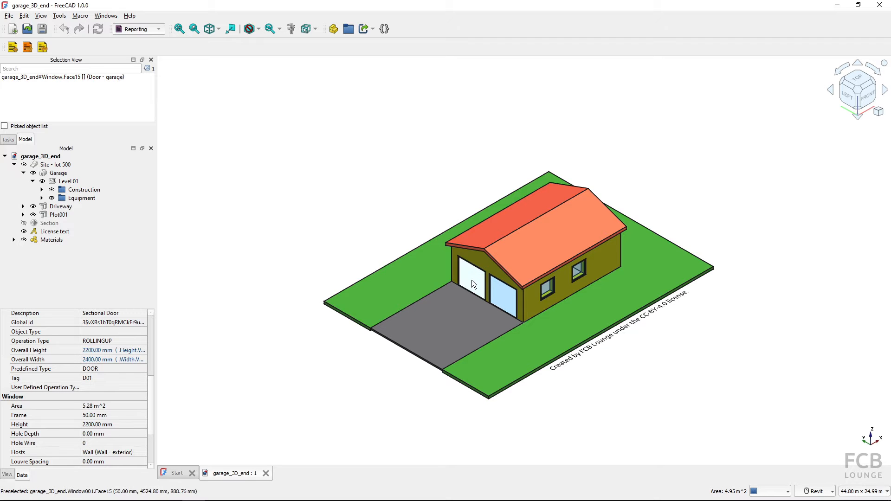
Examine the IFC attributes of the exterior door in the garage's windowed wall opposite the licence text.
{"action": "middle_click_drag", "start_coordinate": [374, 267], "coordinate": [559, 244], "text": "shift"}
{"action": "scroll", "coordinate": [346, 216], "scroll_direction": "up", "scroll_amount": 3}
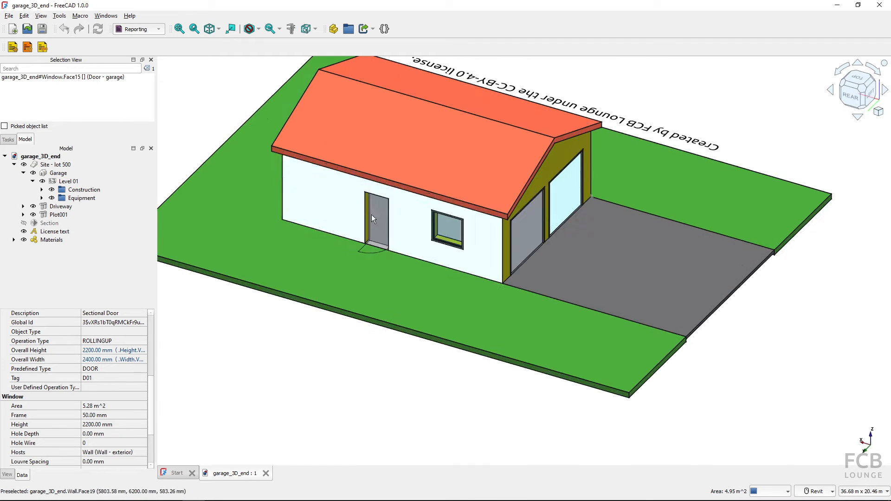
{"action": "left_click", "coordinate": [383, 217]}
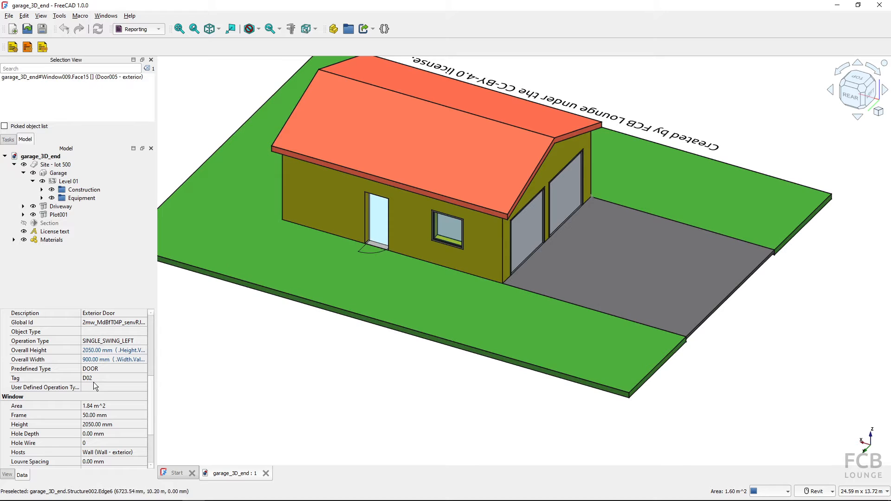
{"action": "scroll", "coordinate": [96, 380], "scroll_direction": "up", "scroll_amount": 1}
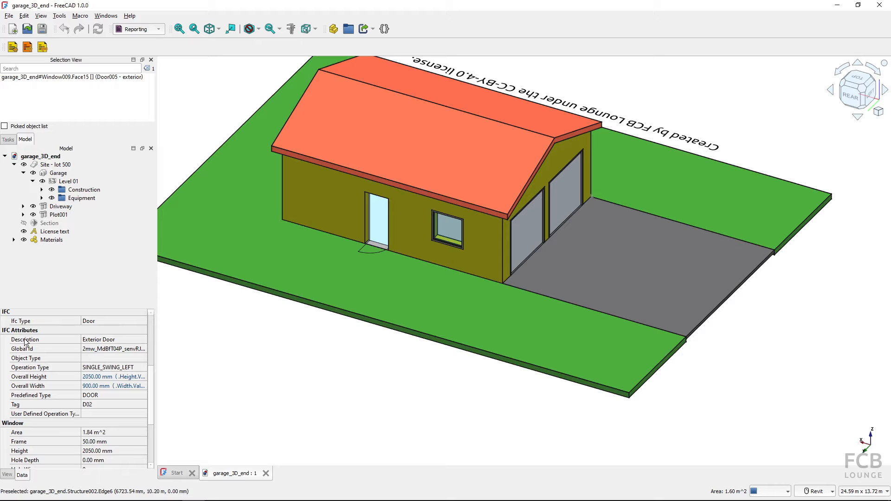
{"action": "middle_click_drag", "start_coordinate": [615, 298], "coordinate": [353, 256], "text": "shift"}
{"action": "left_click", "coordinate": [856, 86]}
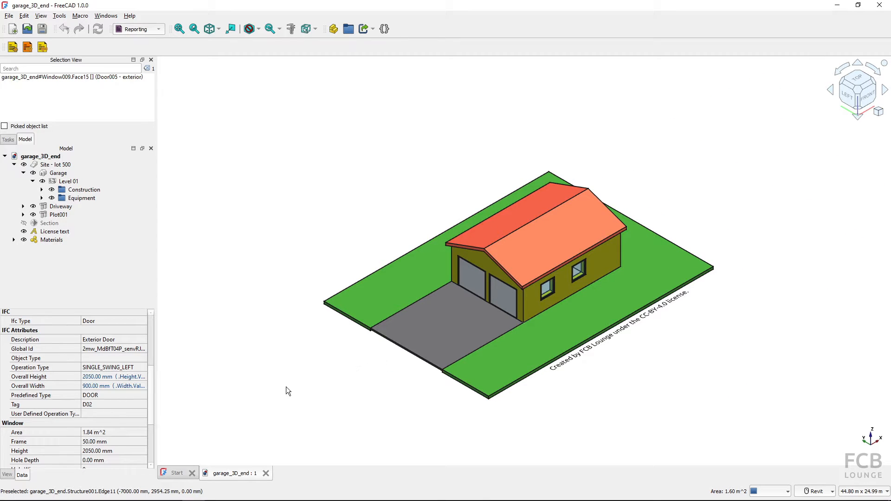
Create a new report in the garage document and open its Result spreadsheet.
{"action": "key", "text": "ctrl"}
{"action": "left_click", "coordinate": [13, 47]}
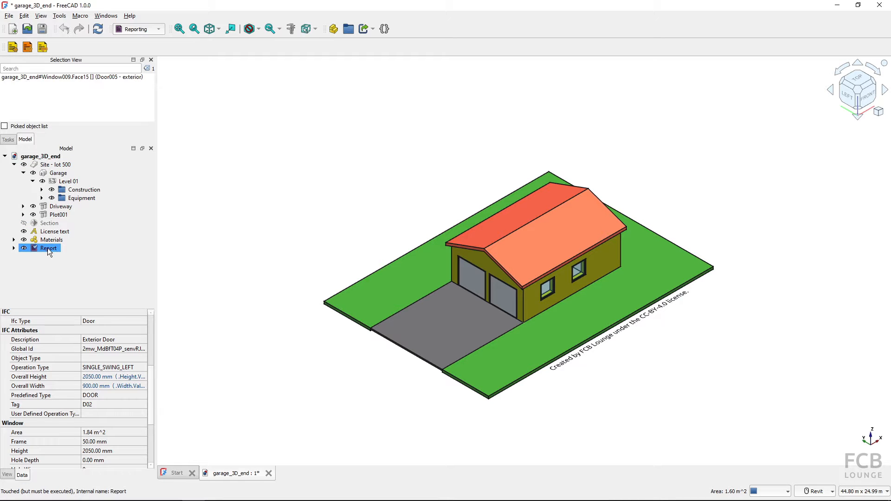
{"action": "left_click", "coordinate": [14, 248]}
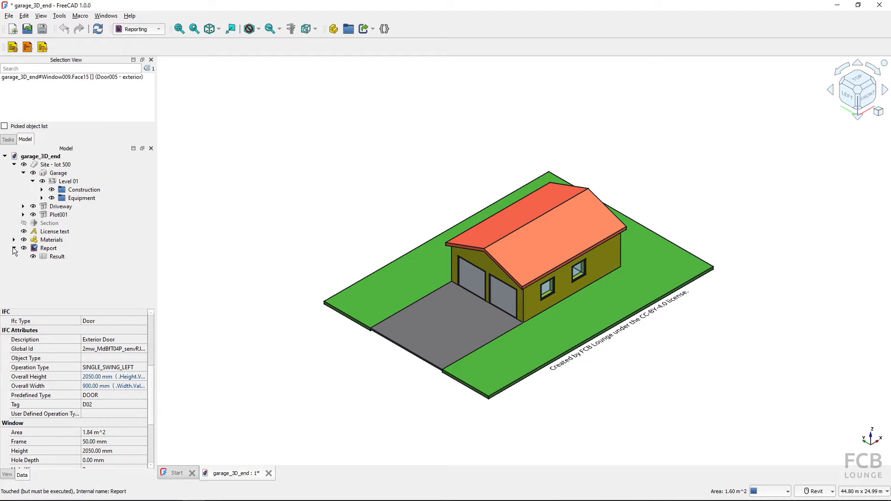
{"action": "double_click", "coordinate": [56, 257]}
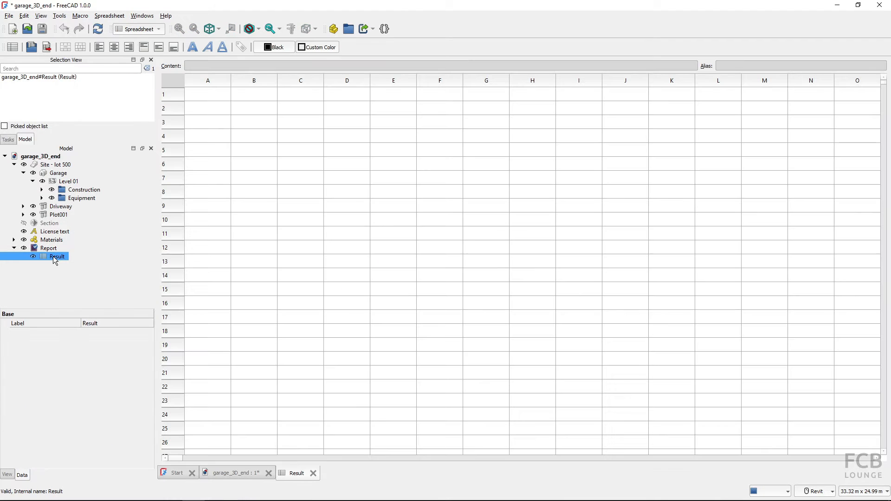
Close the Start page and tile the Result spreadsheet beside the 3D view.
{"action": "left_click", "coordinate": [192, 474]}
{"action": "left_click", "coordinate": [144, 17]}
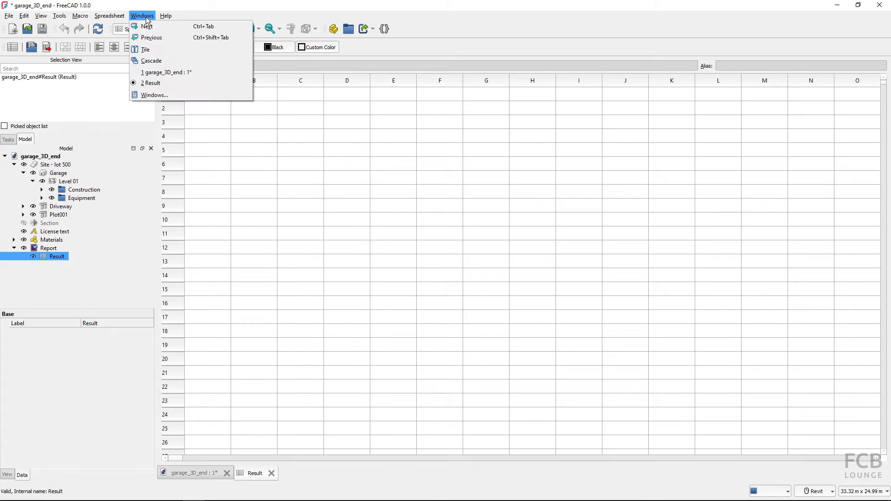
{"action": "left_click", "coordinate": [171, 49]}
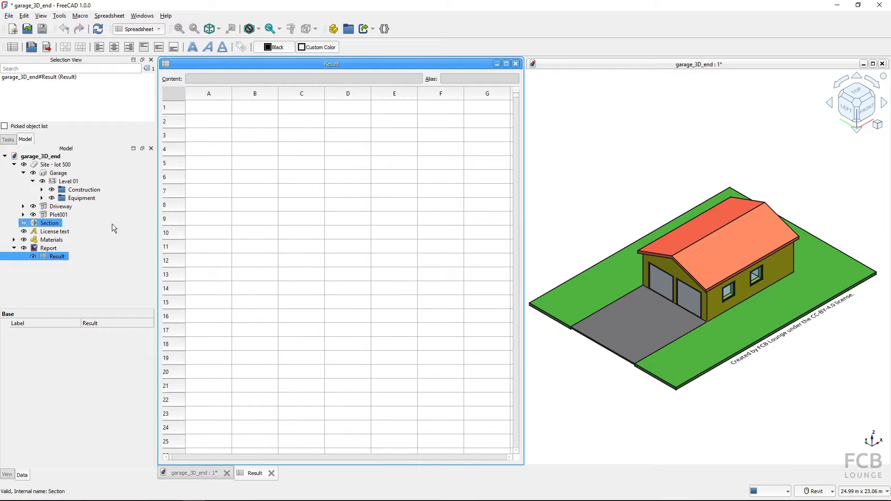
Open the report's configuration for editing.
{"action": "left_click", "coordinate": [49, 250]}
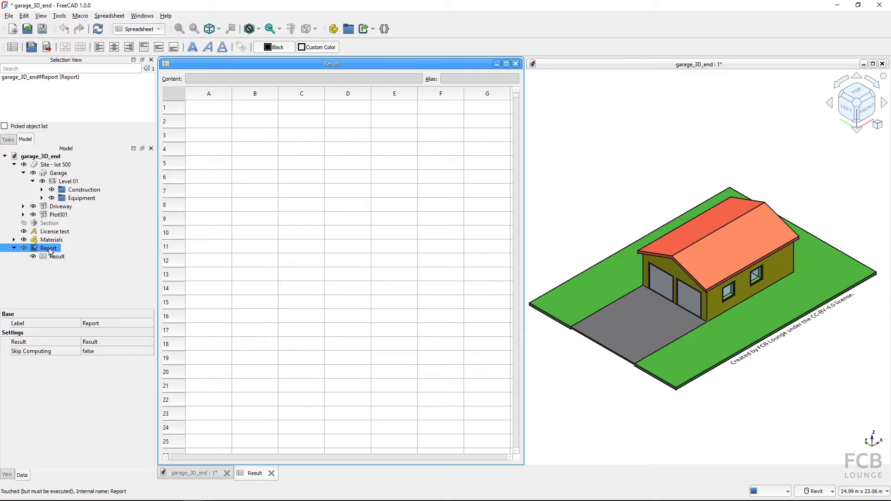
{"action": "double_click", "coordinate": [49, 248]}
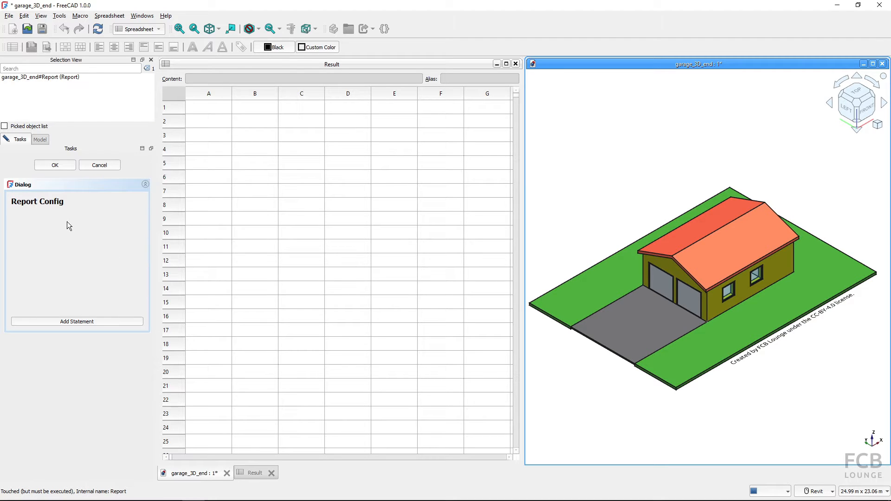
Switch to the Reporting README on GitHub and examine the Select, From, Where and Group By lines of the Sum(Area) example statement.
{"action": "key", "text": "alt+Tab"}
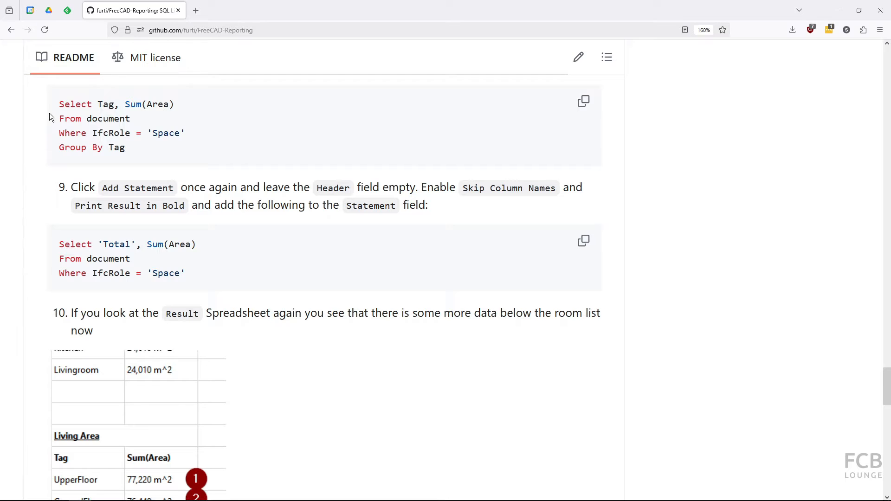
{"action": "key", "text": "ctrl"}
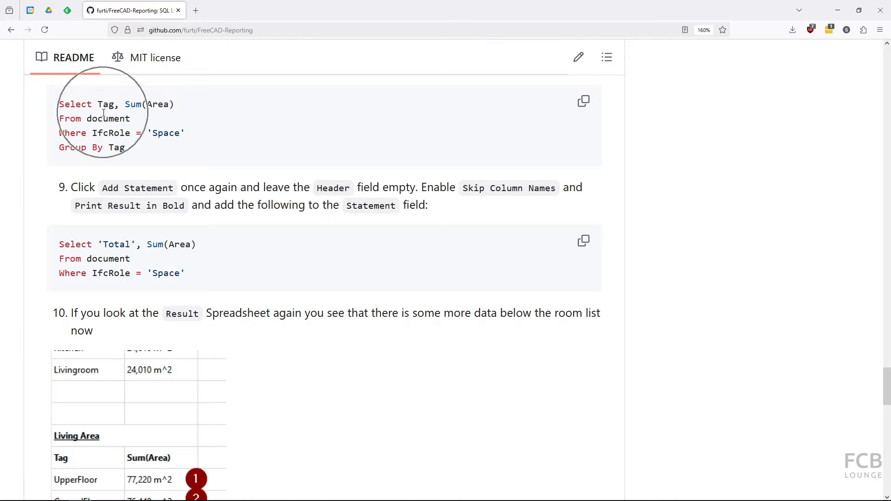
{"action": "key", "text": "ctrl"}
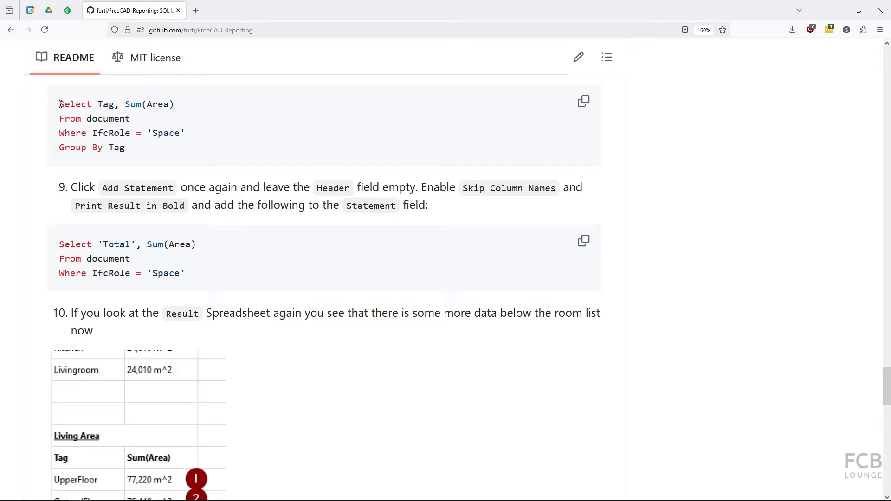
{"action": "left_click_drag", "start_coordinate": [58, 106], "coordinate": [94, 105]}
{"action": "left_click", "coordinate": [103, 105]}
{"action": "left_click_drag", "start_coordinate": [59, 119], "coordinate": [81, 119]}
{"action": "left_click_drag", "start_coordinate": [86, 119], "coordinate": [132, 119]}
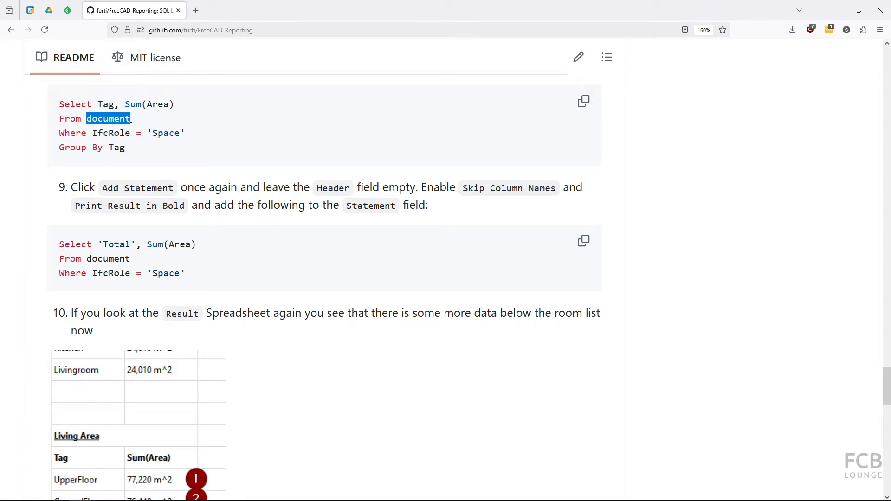
{"action": "left_click_drag", "start_coordinate": [60, 138], "coordinate": [186, 134]}
{"action": "left_click", "coordinate": [130, 134]}
{"action": "left_click", "coordinate": [61, 147]}
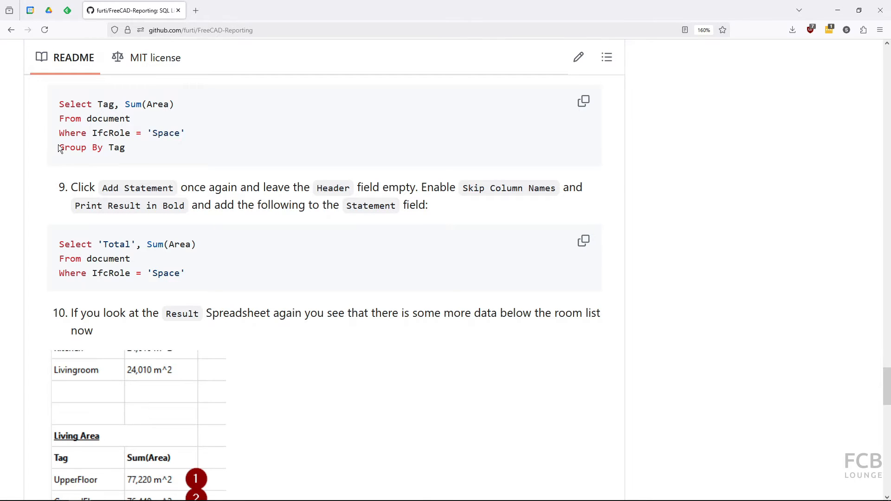
{"action": "left_click_drag", "start_coordinate": [61, 147], "coordinate": [104, 148]}
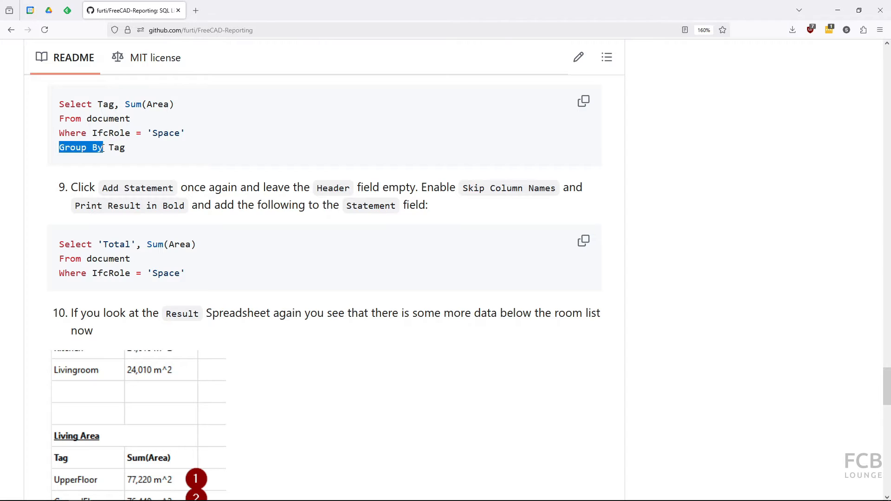
{"action": "left_click", "coordinate": [77, 147]}
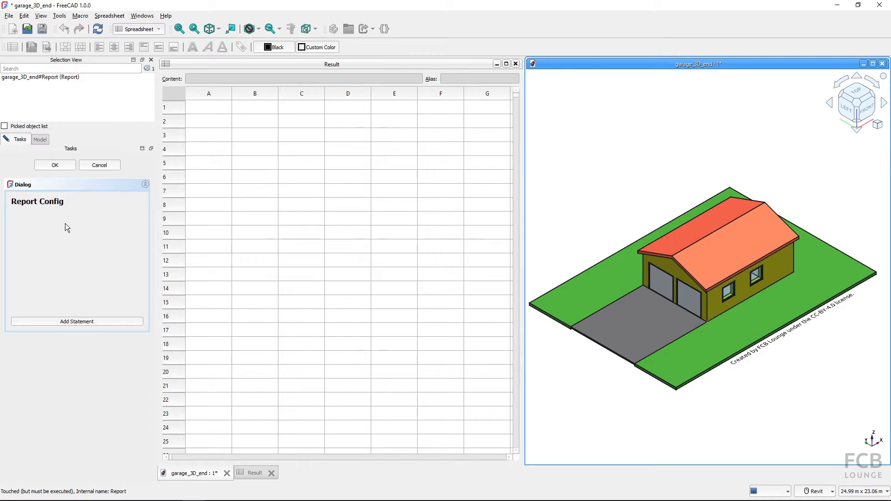
Add a statement to the report configuration in FreeCAD with the header DOOR SCHEDULE.
{"action": "left_click", "coordinate": [52, 208]}
{"action": "left_click", "coordinate": [71, 324]}
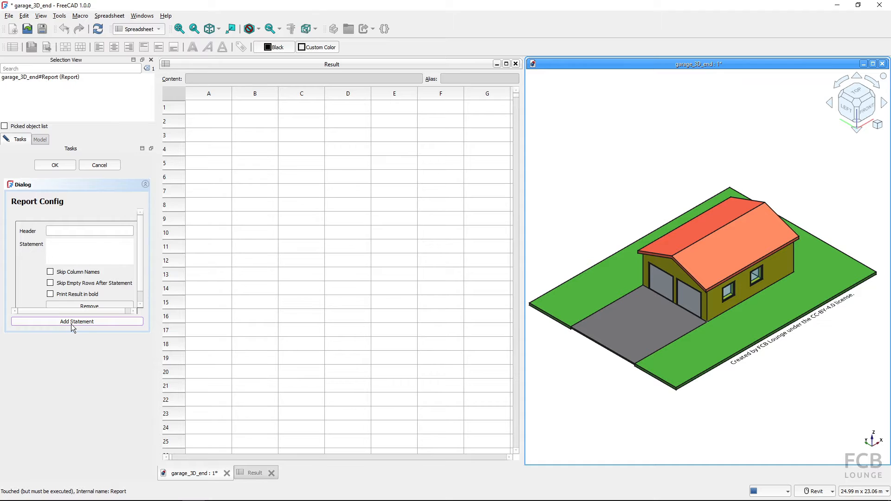
{"action": "left_click", "coordinate": [53, 231]}
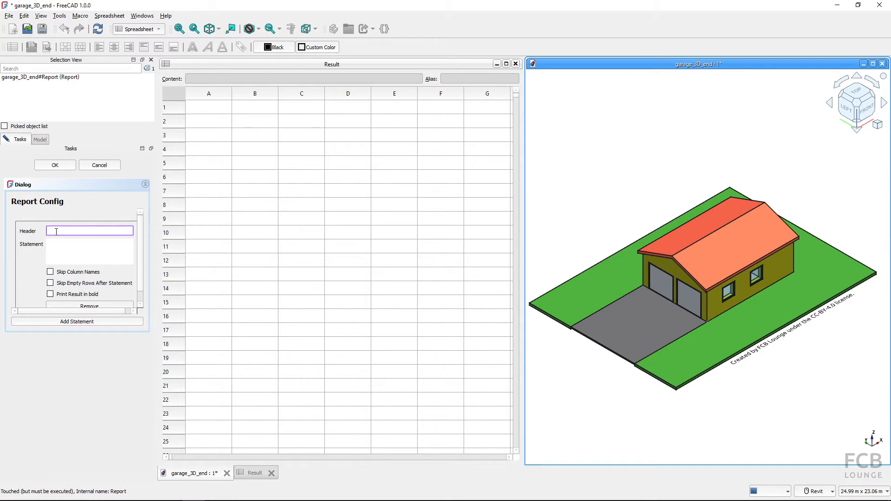
{"action": "type", "text": "DOOR SCHEDUL"}
{"action": "key", "text": "ctrl"}
{"action": "key", "text": "ctrl"}
Enter the statement "Select Tag From document Where IfcType = 'Door'" on three lines and apply the report configuration.
{"action": "left_click", "coordinate": [52, 246]}
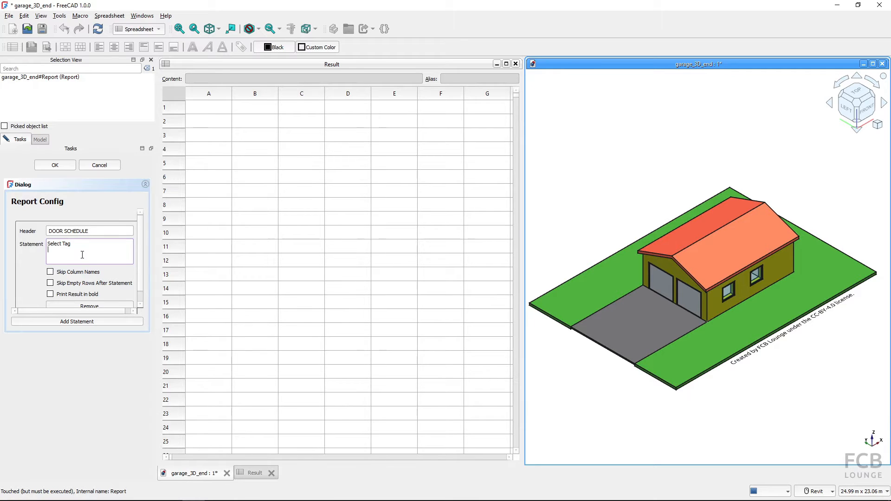
{"action": "type", "text": "om document"}
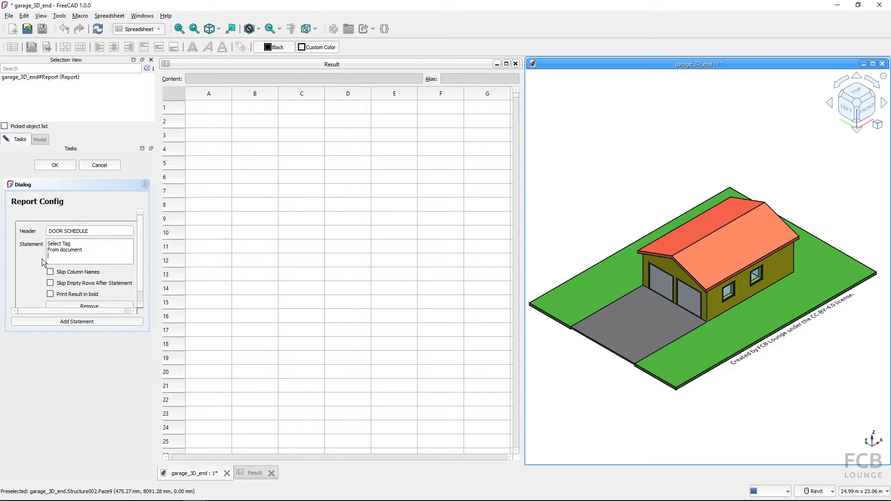
{"action": "key", "text": "Return"}
{"action": "type", "text": "Wh"}
{"action": "type", "text": "Door'"}
{"action": "left_click", "coordinate": [55, 166]}
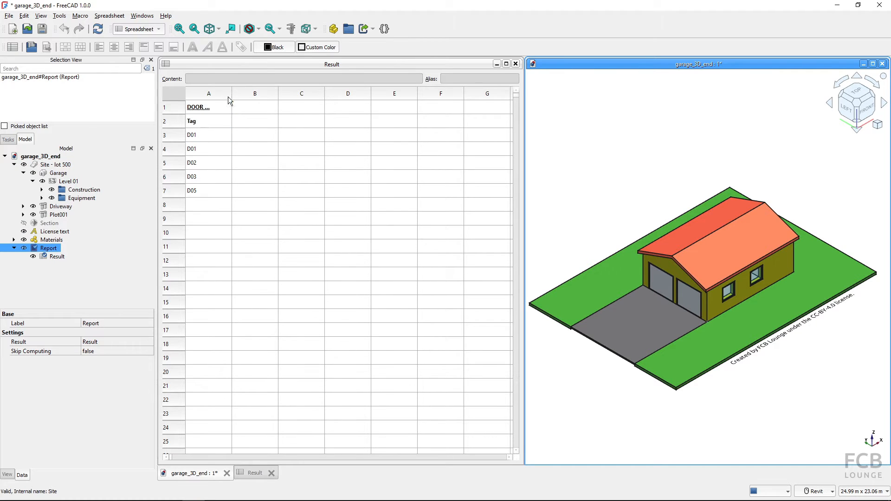
Widen column A of the Result spreadsheet so the full DOOR SCHEDULE title fits.
{"action": "left_click_drag", "start_coordinate": [234, 93], "coordinate": [279, 95]}
{"action": "left_click", "coordinate": [210, 108]}
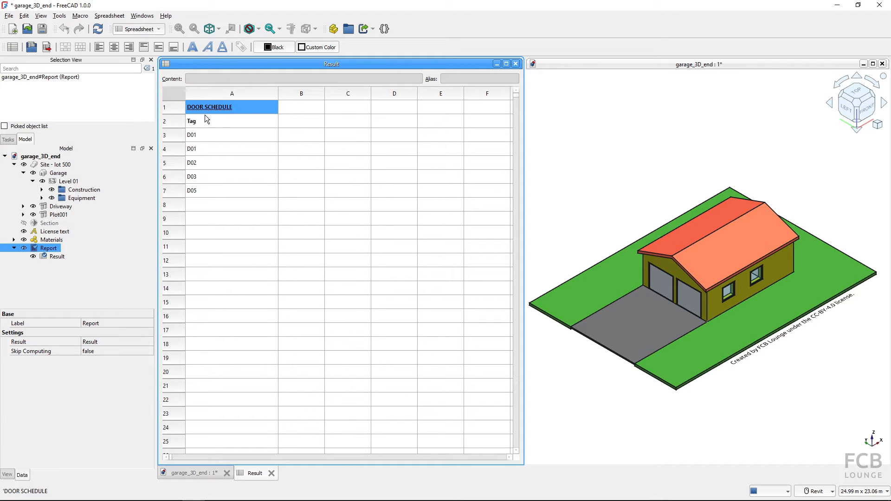
{"action": "left_click", "coordinate": [194, 122]}
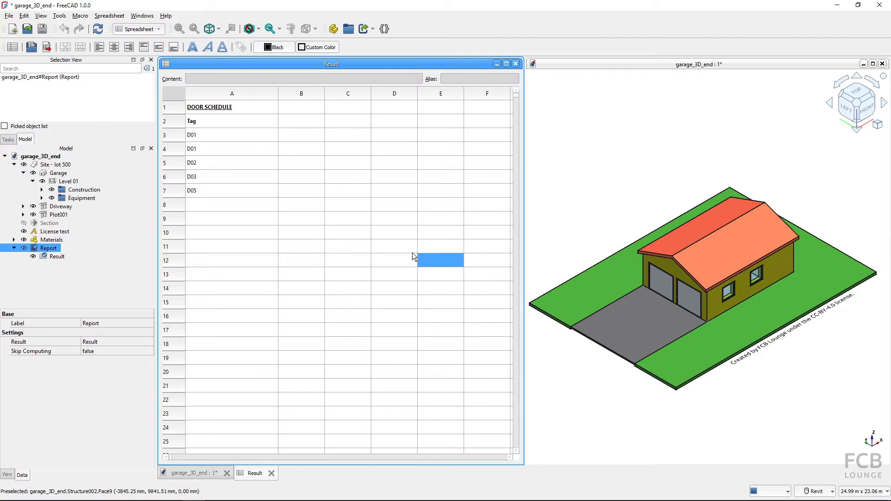
Examine the first garage door's Tag, Description, Height and Width properties and compare its tag with the Result spreadsheet.
{"action": "left_click", "coordinate": [656, 287]}
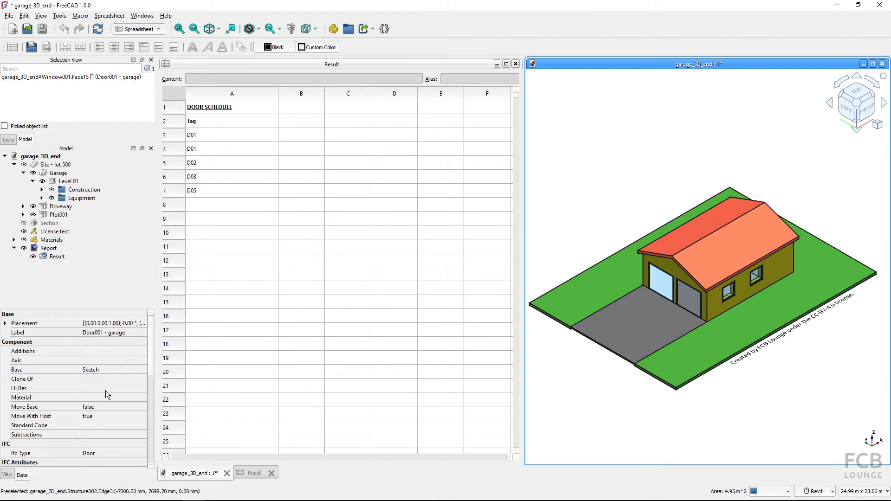
{"action": "scroll", "coordinate": [102, 389], "scroll_direction": "down", "scroll_amount": 5}
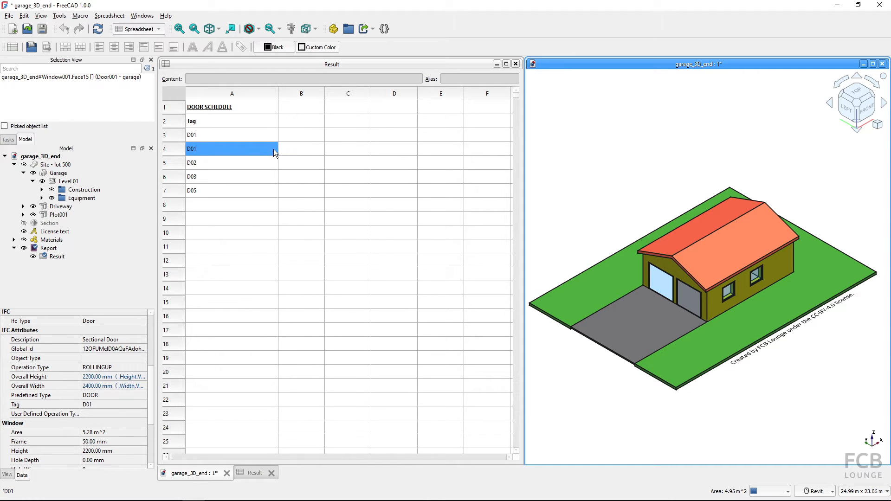
{"action": "left_click", "coordinate": [213, 149]}
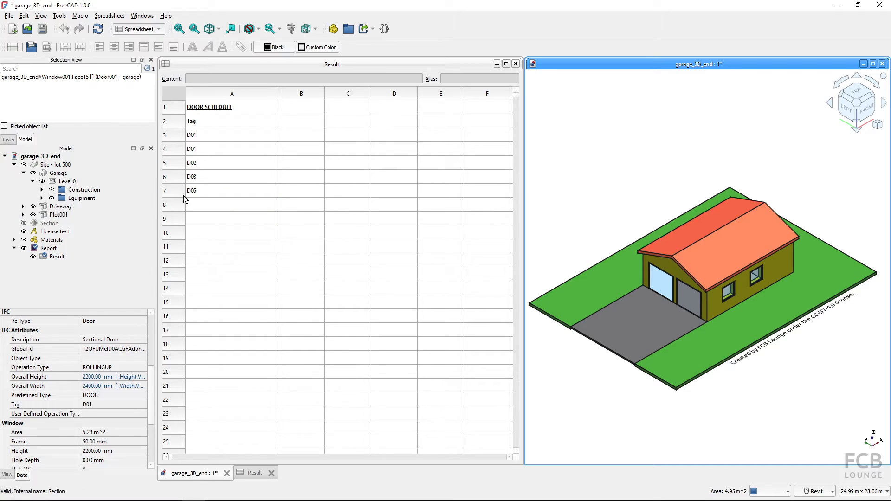
{"action": "left_click", "coordinate": [308, 117]}
{"action": "left_click", "coordinate": [343, 121]}
{"action": "left_click", "coordinate": [386, 121]}
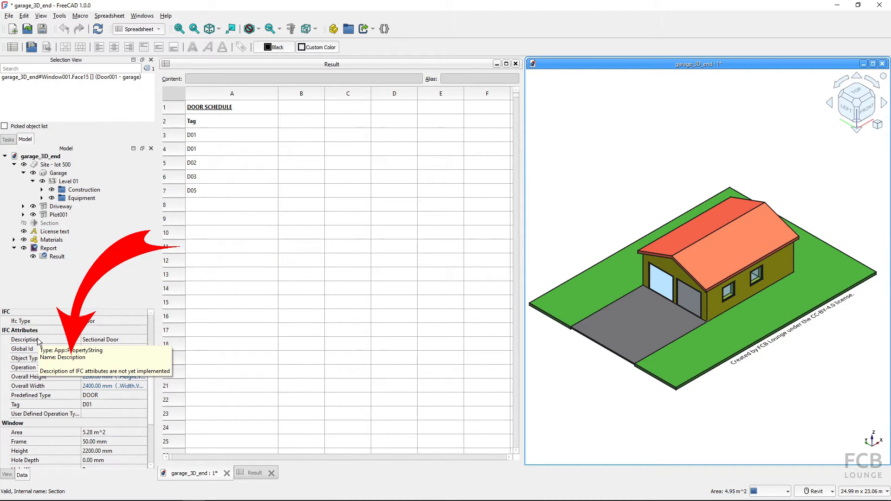
{"action": "scroll", "coordinate": [86, 410], "scroll_direction": "down", "scroll_amount": 4}
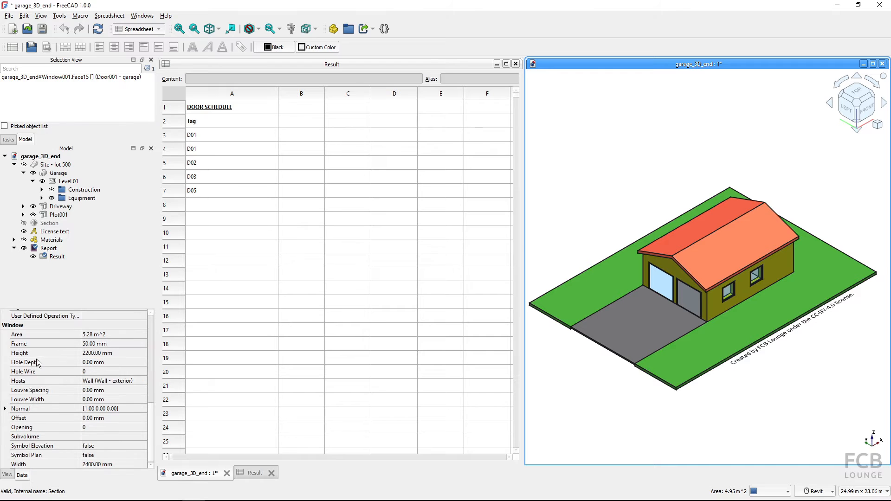
{"action": "mouse_move", "coordinate": [29, 352]}
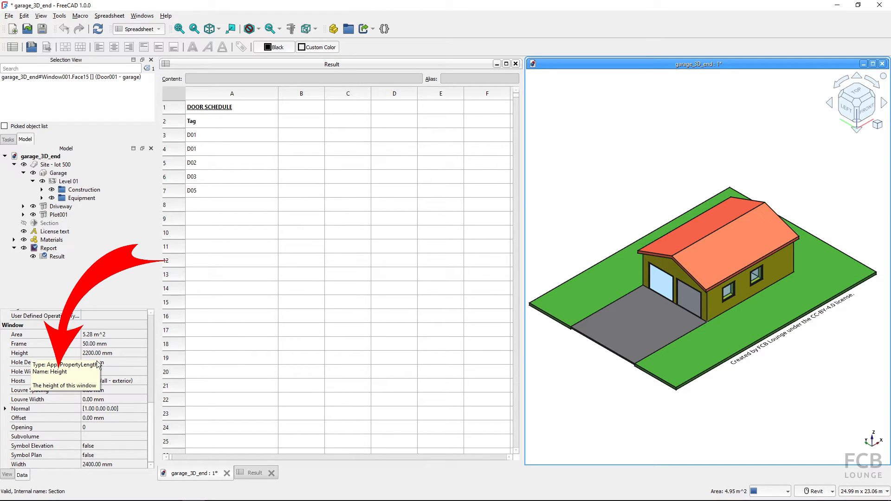
{"action": "mouse_move", "coordinate": [36, 467]}
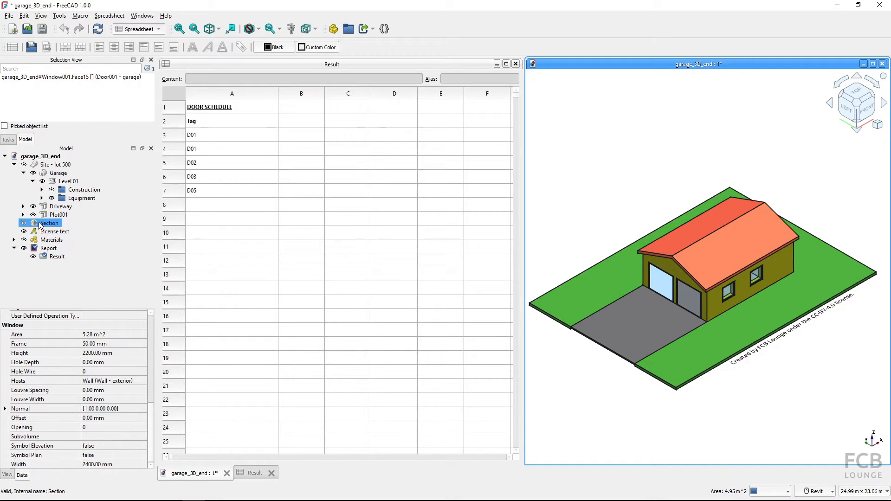
Extend the report statement's first line to "Select Tag, Description, Height, Width" and apply the configuration.
{"action": "left_click", "coordinate": [48, 249]}
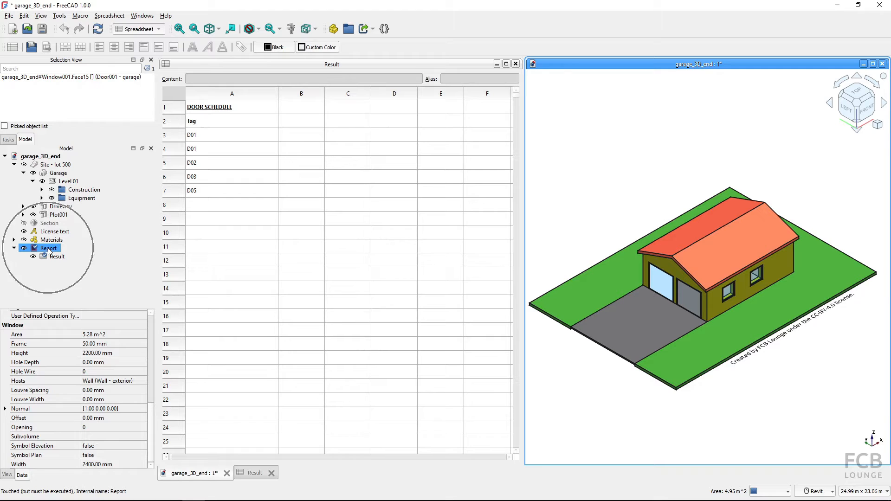
{"action": "double_click", "coordinate": [48, 249]}
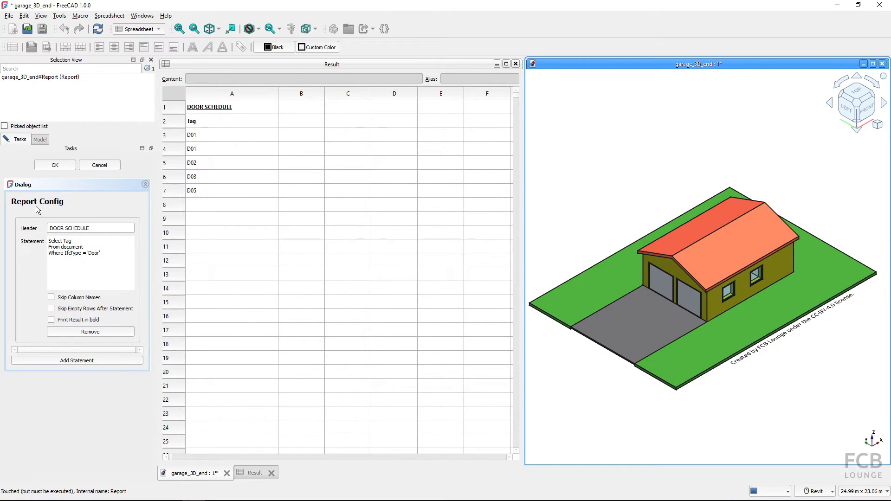
{"action": "left_click", "coordinate": [83, 239]}
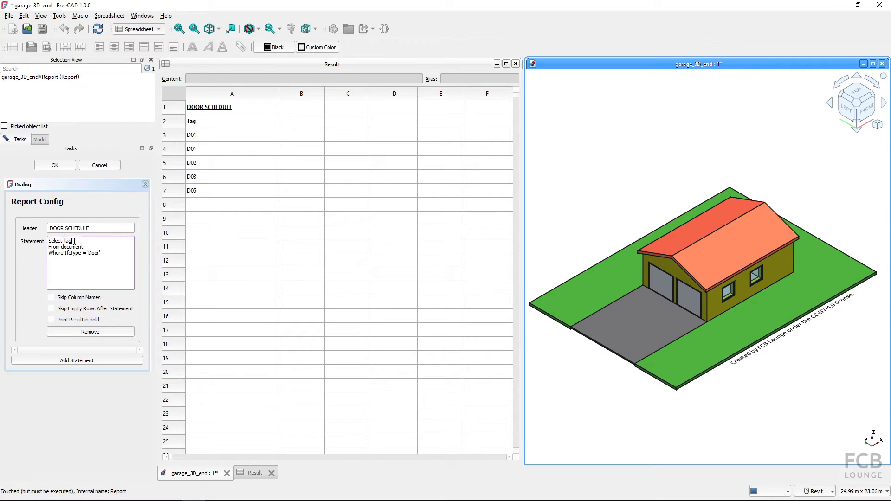
{"action": "type", "text": ", Descrip"}
{"action": "type", "text": "tion"}
{"action": "type", "text": ", He"}
{"action": "type", "text": "ight, Q"}
{"action": "type", "text": "Wodth"}
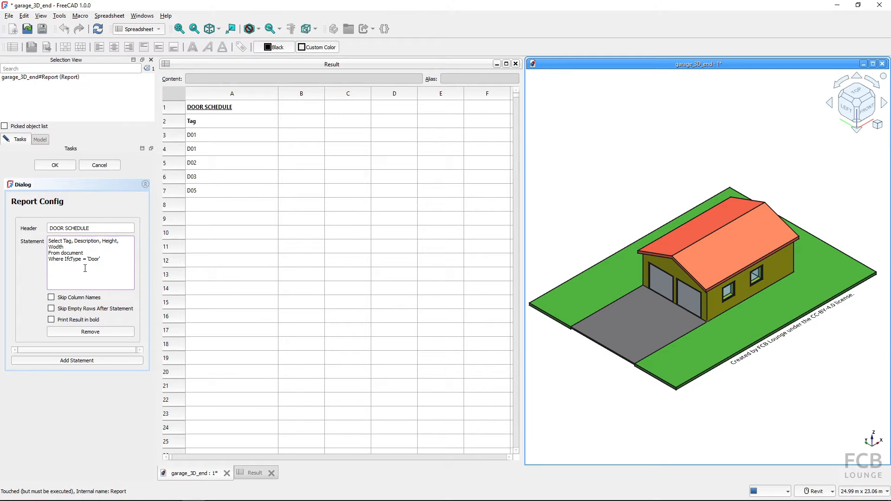
{"action": "key", "text": "Left"}
{"action": "key", "text": "Left"}
{"action": "key", "text": "Left"}
{"action": "key", "text": "BackSpace"}
{"action": "type", "text": "i"}
{"action": "left_click", "coordinate": [54, 166]}
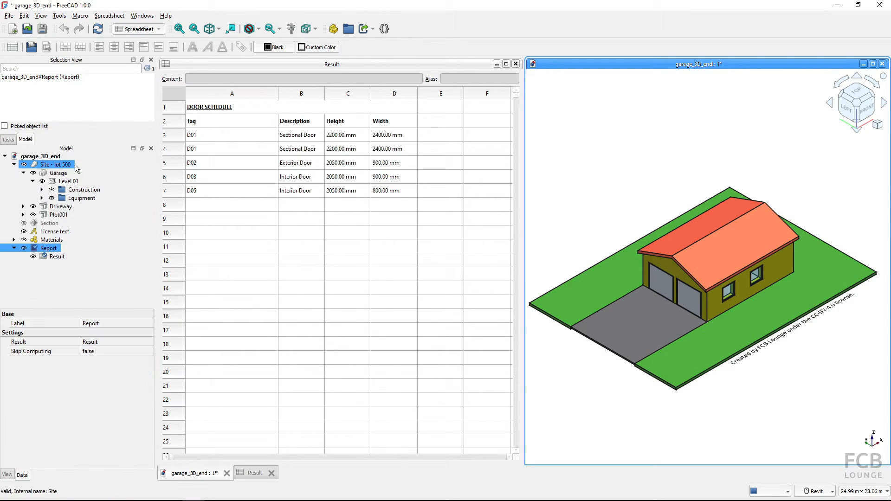
Examine the tag, description, height and width entries of the doors in the Result spreadsheet.
{"action": "left_click", "coordinate": [272, 121]}
{"action": "left_click", "coordinate": [410, 136]}
{"action": "left_click", "coordinate": [311, 236]}
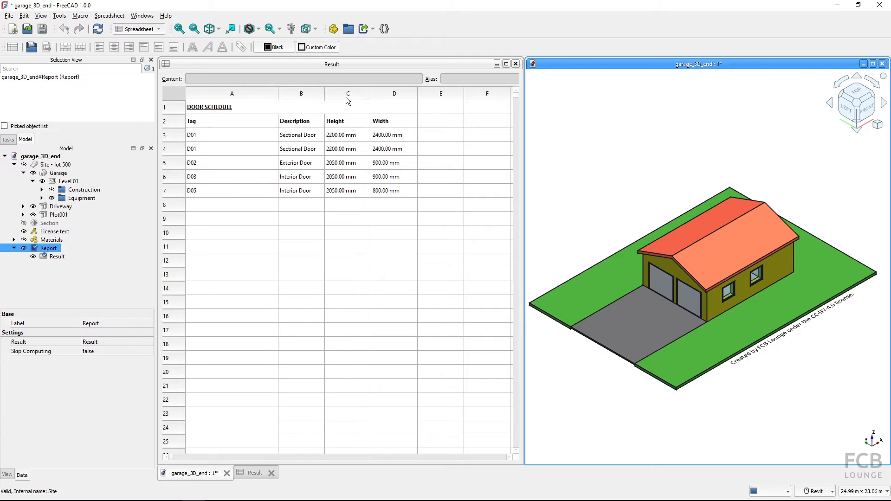
{"action": "left_click", "coordinate": [246, 160]}
{"action": "left_click", "coordinate": [341, 148]}
{"action": "left_click", "coordinate": [213, 137]}
{"action": "left_click", "coordinate": [337, 136]}
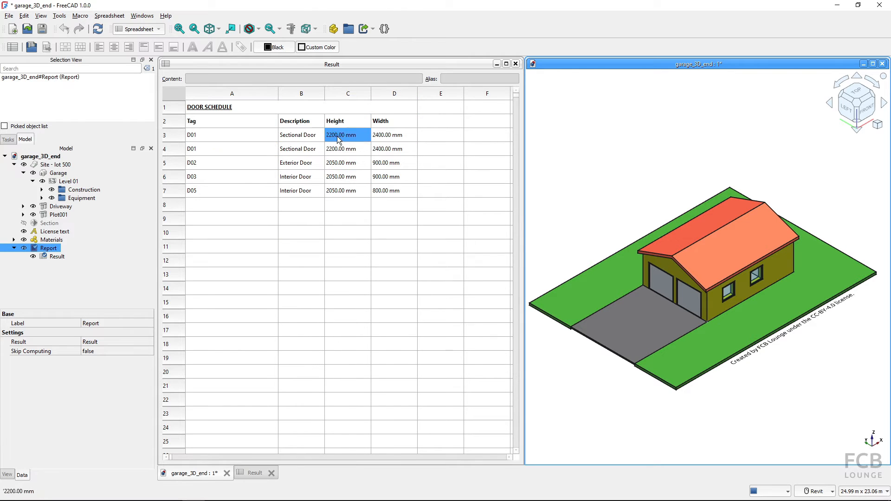
{"action": "left_click", "coordinate": [292, 162]}
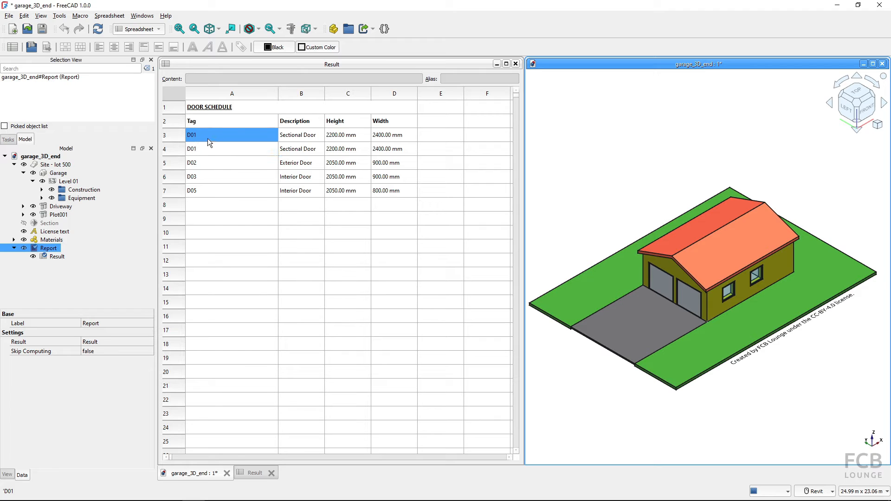
Append the line "Group By Tag" to the report's door statement and apply the configuration.
{"action": "double_click", "coordinate": [45, 249]}
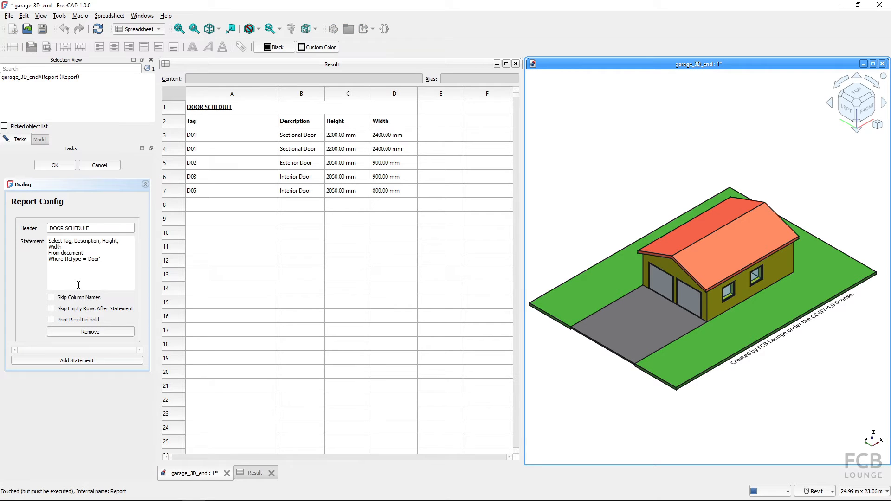
{"action": "left_click", "coordinate": [106, 259]}
{"action": "type", "text": "Group"}
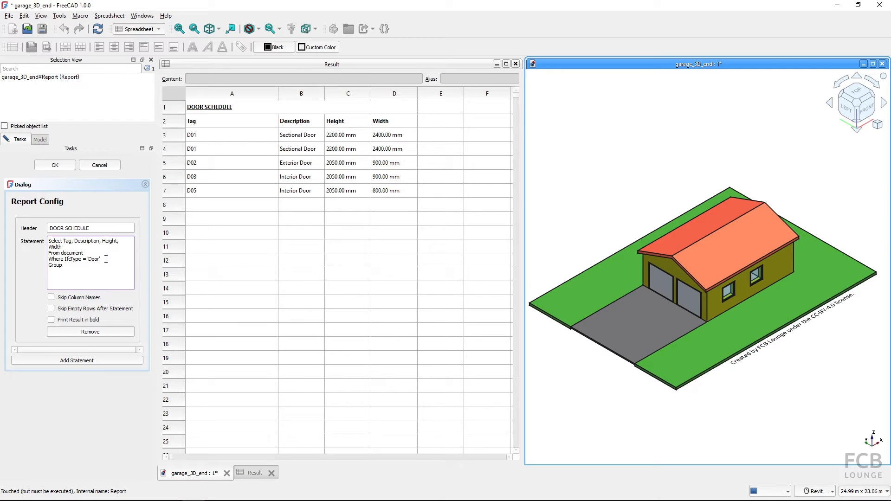
{"action": "type", "text": " By Tag"}
{"action": "left_click", "coordinate": [55, 165]}
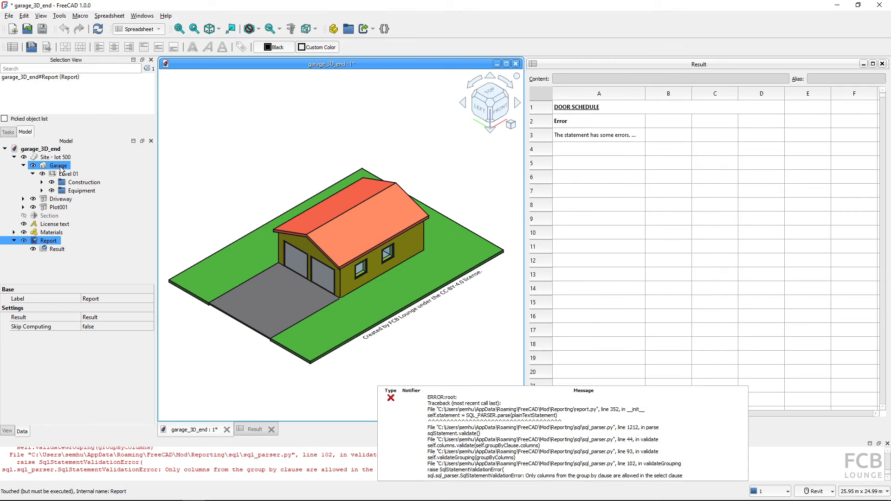
Check the error output in the report view and Result spreadsheet, and reopen the report's configuration for editing.
{"action": "left_click", "coordinate": [436, 443]}
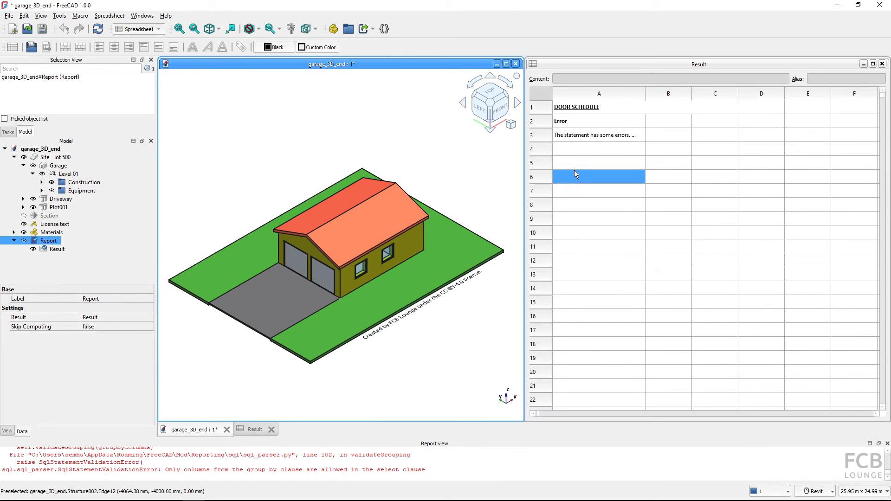
{"action": "left_click", "coordinate": [577, 121]}
{"action": "left_click", "coordinate": [579, 138]}
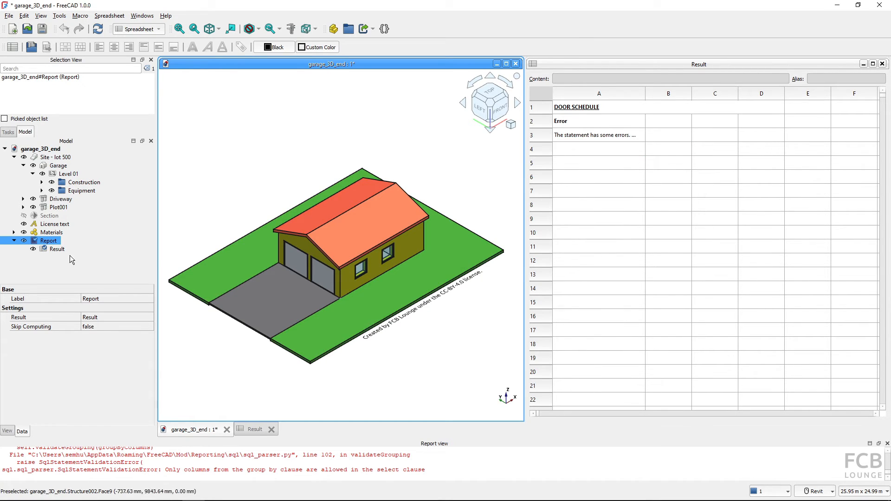
{"action": "double_click", "coordinate": [52, 242]}
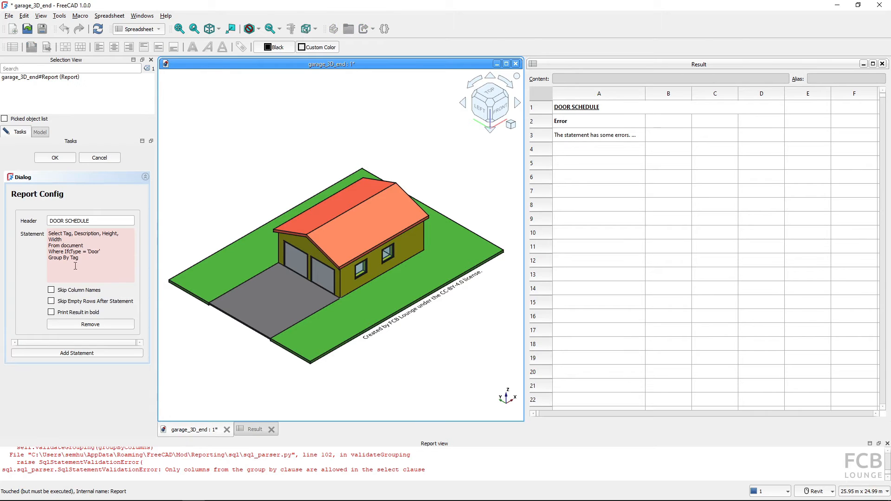
Extend the door statement's grouping line to "Group By Tag, Description, Height, Width" and apply the report configuration.
{"action": "left_click", "coordinate": [52, 244]}
{"action": "left_click", "coordinate": [86, 259]}
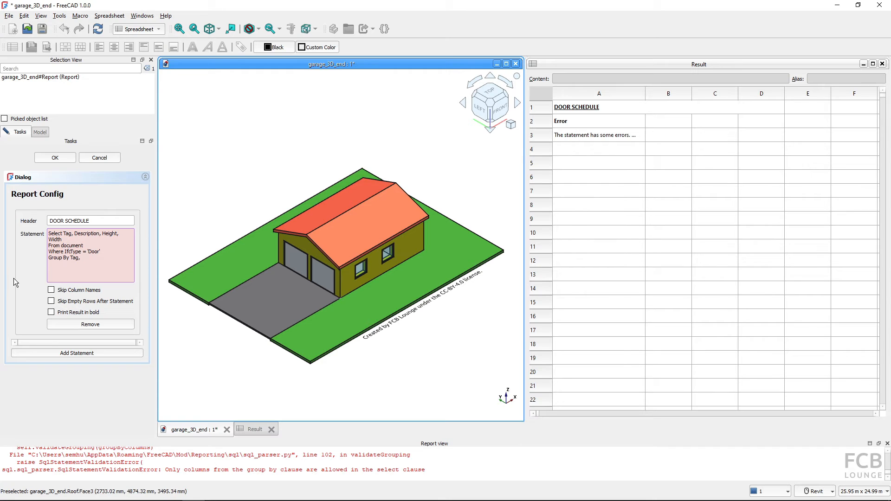
{"action": "type", "text": ", Description, Height, Width"}
{"action": "left_click", "coordinate": [57, 158]}
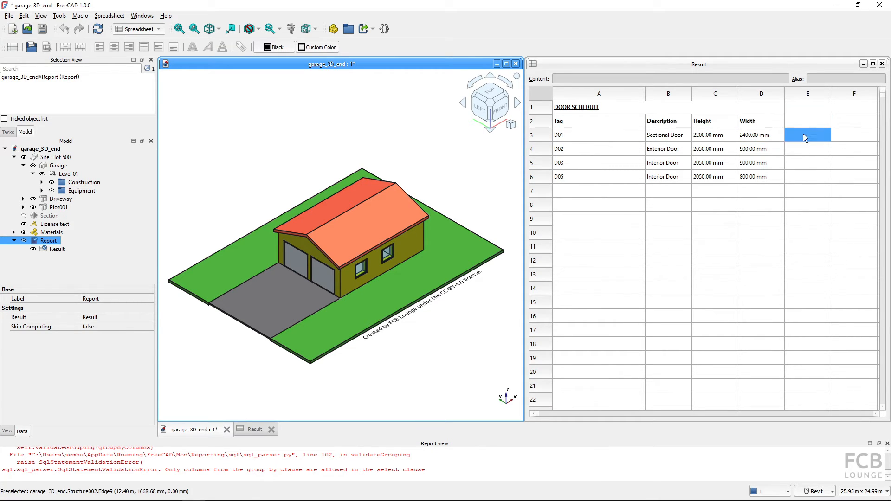
{"action": "left_click", "coordinate": [609, 137]}
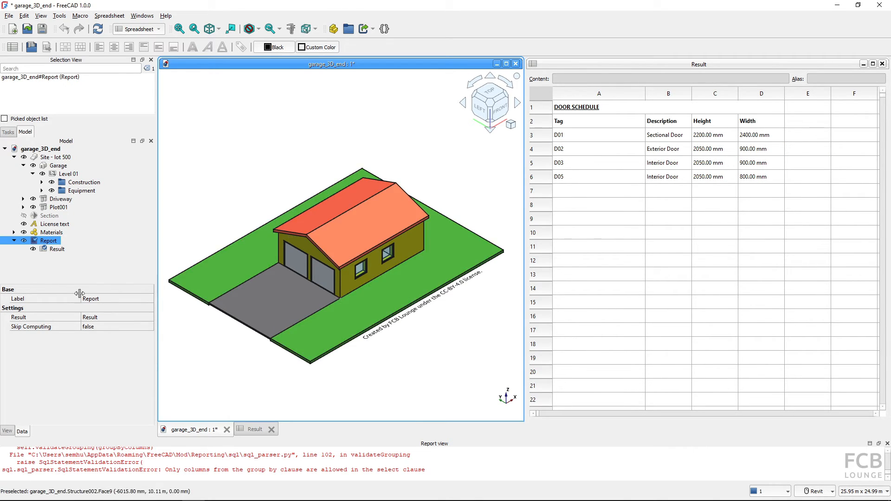
Add "Count(*)" after Width in the Select clause of the door statement and apply the report configuration.
{"action": "double_click", "coordinate": [48, 243]}
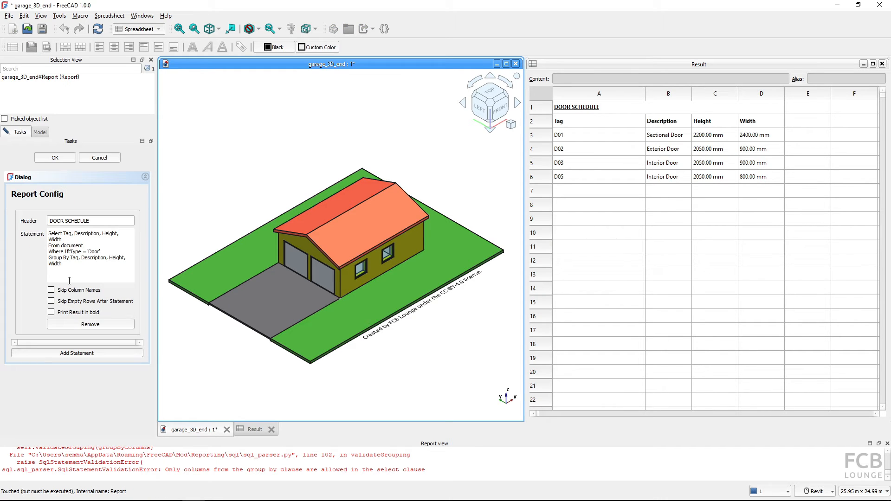
{"action": "left_click", "coordinate": [67, 240]}
{"action": "type", "text": ", Count"}
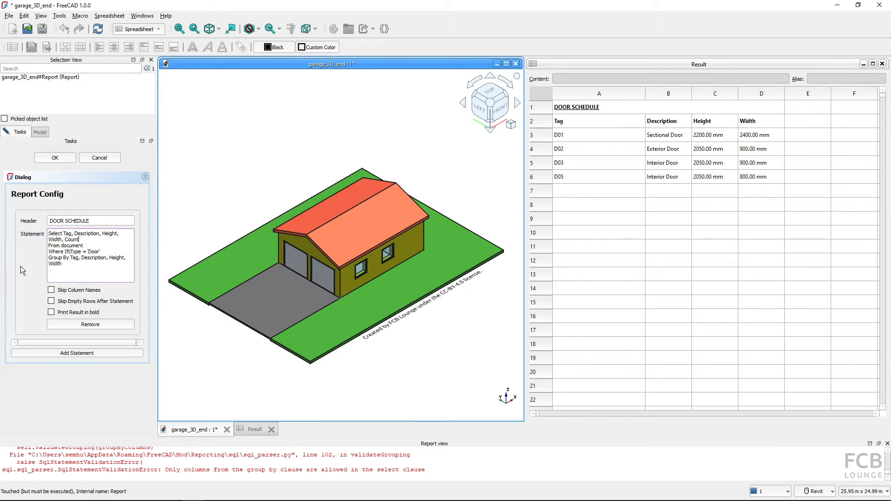
{"action": "type", "text": "()"}
{"action": "type", "text": "*"}
{"action": "left_click", "coordinate": [87, 240]}
{"action": "left_click", "coordinate": [54, 158]}
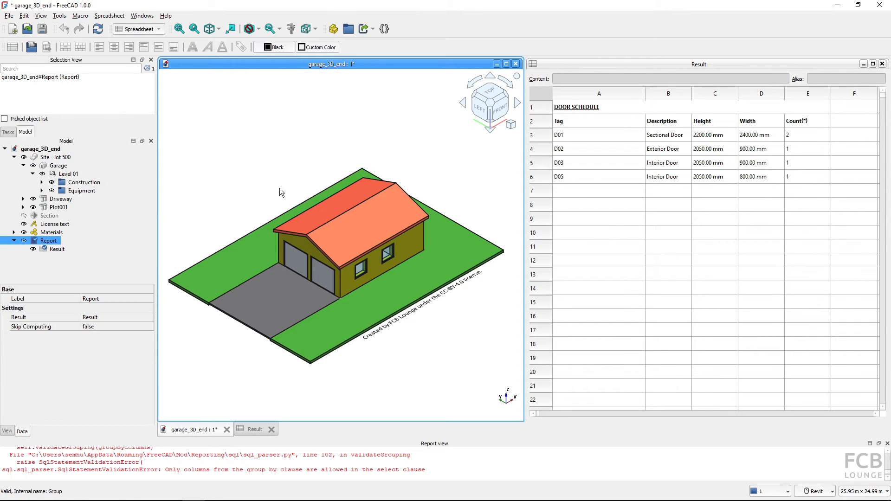
Examine the count column against the door tags and sizes in the Result spreadsheet.
{"action": "left_click", "coordinate": [803, 134]}
{"action": "left_click", "coordinate": [796, 188]}
{"action": "left_click", "coordinate": [798, 152]}
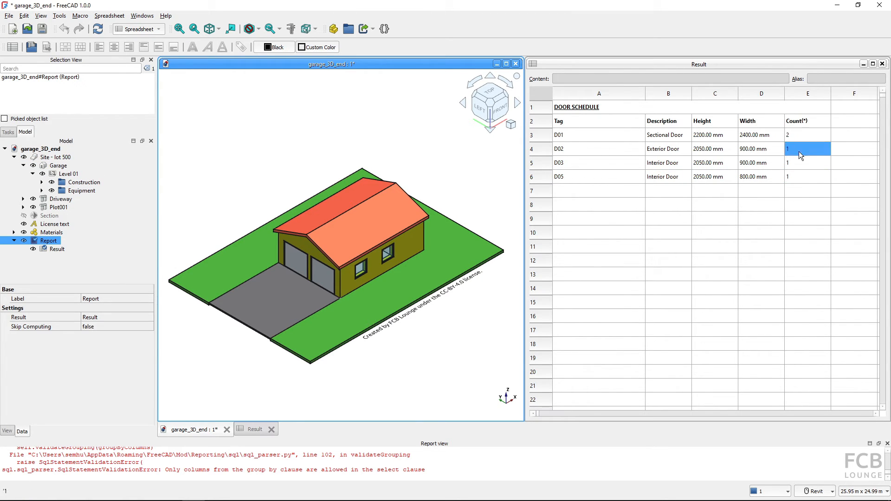
{"action": "left_click", "coordinate": [811, 120]}
{"action": "left_click", "coordinate": [807, 163]}
{"action": "left_click", "coordinate": [797, 154]}
{"action": "left_click", "coordinate": [799, 159]}
{"action": "left_click", "coordinate": [797, 180]}
{"action": "left_click", "coordinate": [652, 166]}
{"action": "left_click", "coordinate": [603, 135]}
{"action": "left_click", "coordinate": [601, 124]}
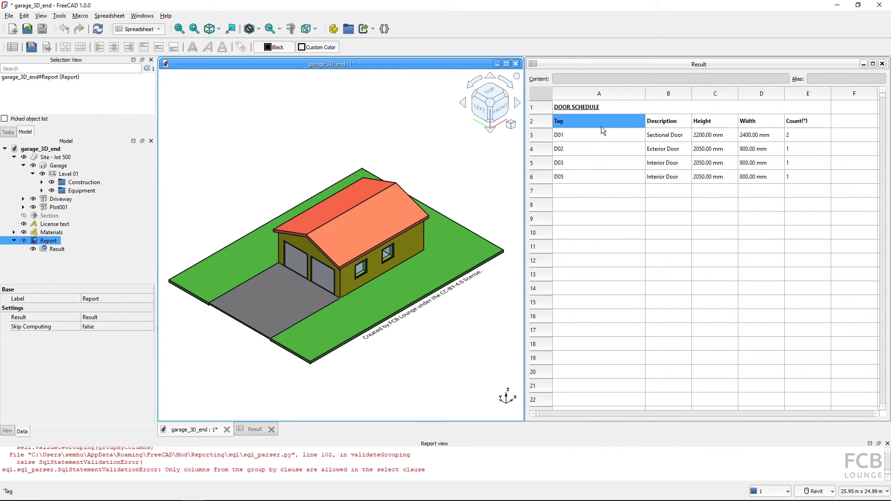
{"action": "left_click", "coordinate": [724, 149]}
{"action": "left_click", "coordinate": [797, 163]}
{"action": "left_click", "coordinate": [797, 134]}
{"action": "left_click", "coordinate": [795, 121]}
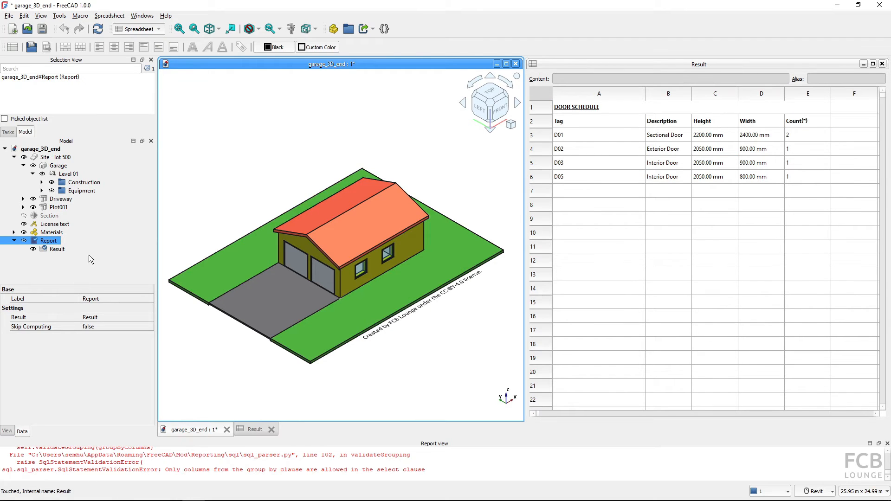
Append the alias "As Count" after Count(*) in the door statement and apply the report configuration.
{"action": "double_click", "coordinate": [52, 241]}
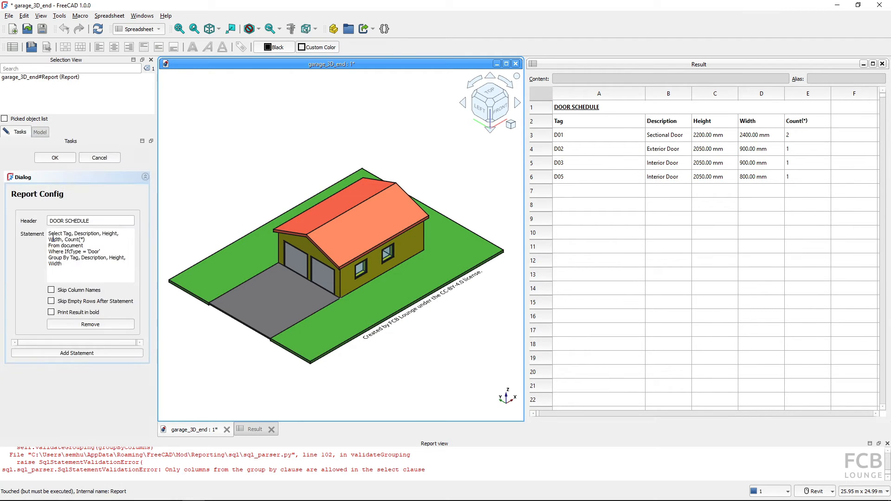
{"action": "left_click", "coordinate": [89, 240]}
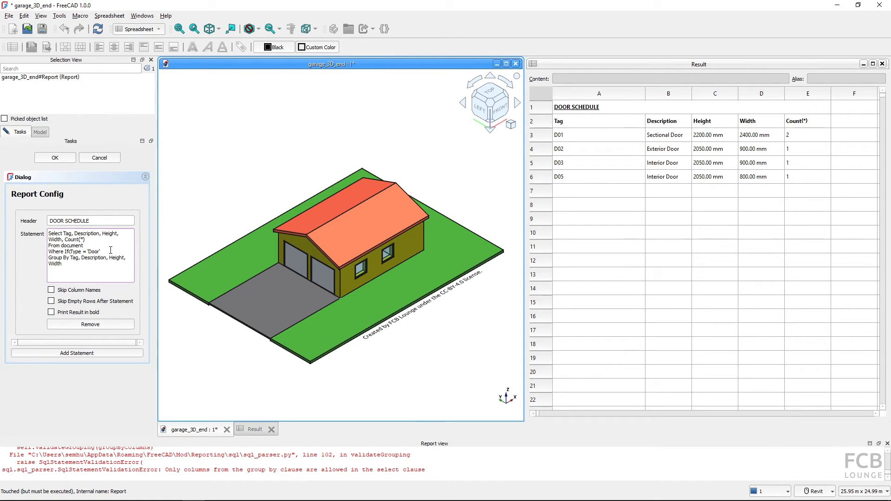
{"action": "type", "text": "As Count )"}
{"action": "key", "text": "BackSpace"}
{"action": "key", "text": "BackSpace"}
{"action": "left_click", "coordinate": [52, 160]}
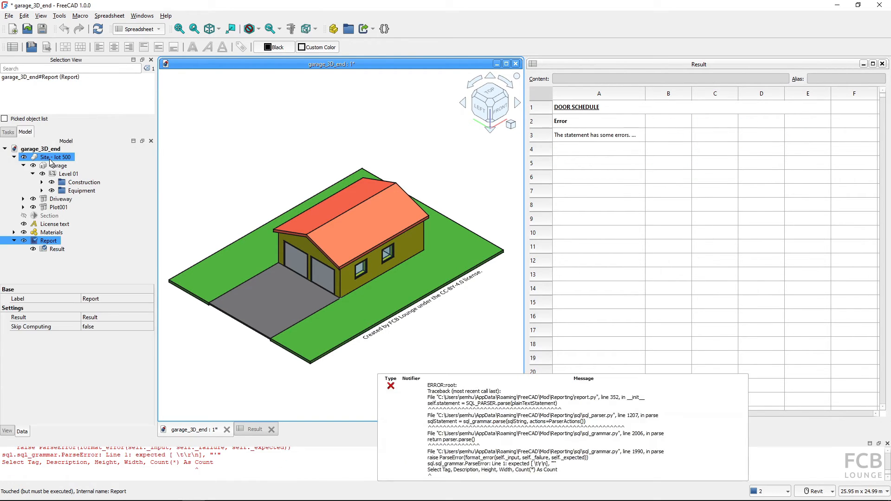
{"action": "left_click", "coordinate": [392, 403]}
Enclose the Count alias in single quotes in the door statement, apply the configuration, and check the column heading in the Result spreadsheet.
{"action": "double_click", "coordinate": [47, 241]}
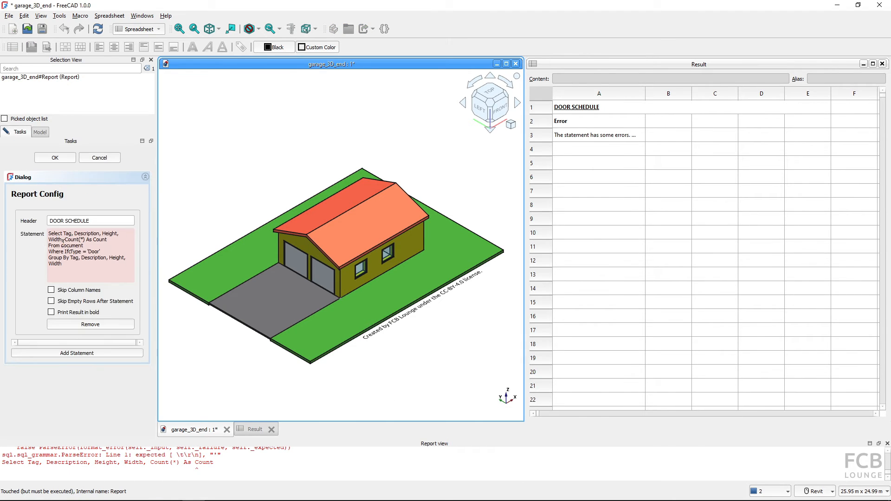
{"action": "left_click", "coordinate": [94, 240]}
{"action": "left_click", "coordinate": [57, 158]}
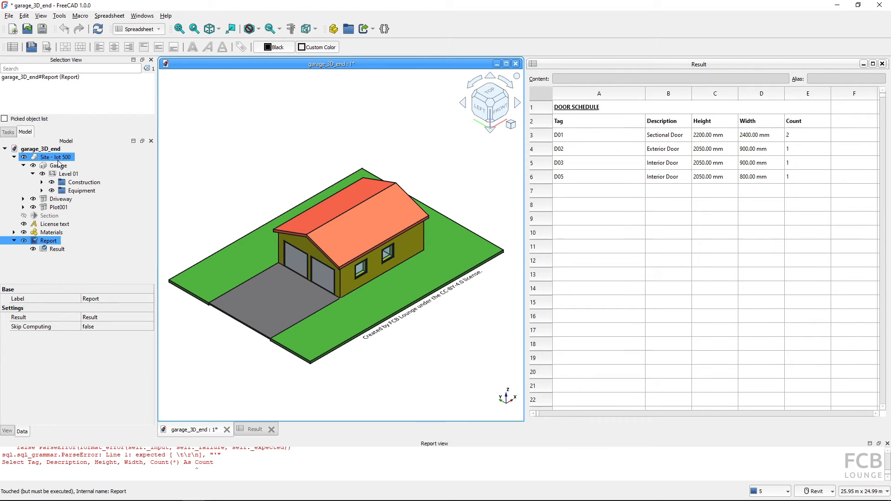
{"action": "left_click", "coordinate": [761, 122]}
{"action": "left_click", "coordinate": [812, 124]}
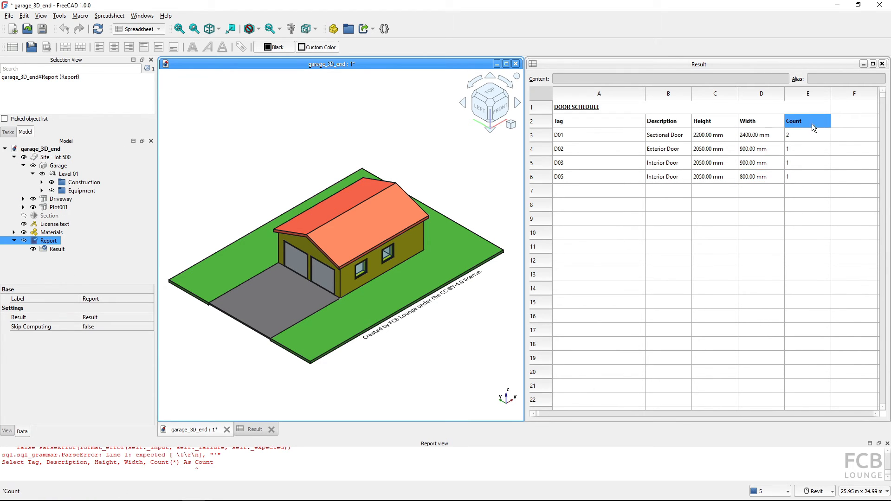
{"action": "left_click", "coordinate": [804, 132]}
{"action": "key", "text": "ctrl"}
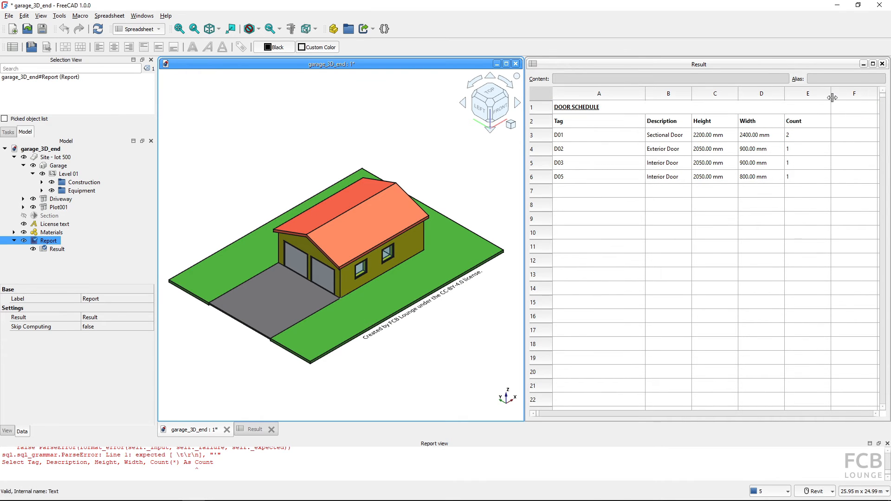
Narrow columns E and A of the Result spreadsheet to fit their contents and center-align the DOOR SCHEDULE title.
{"action": "left_click_drag", "start_coordinate": [832, 97], "coordinate": [811, 97]}
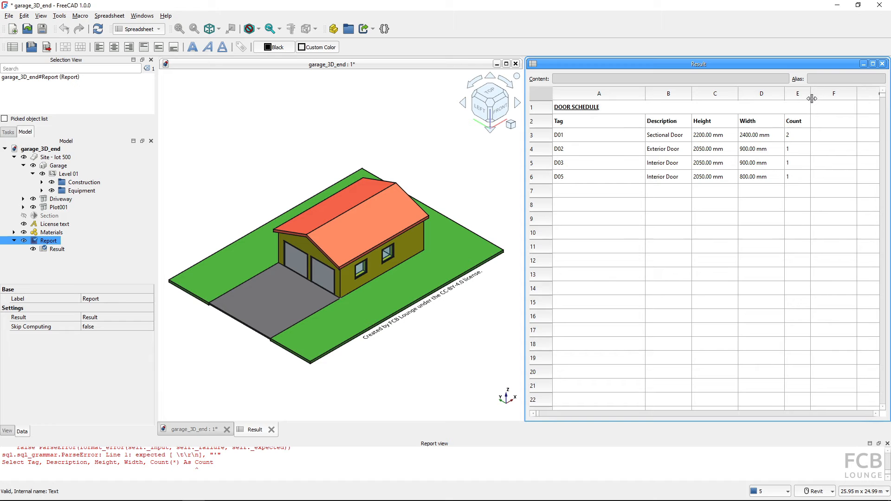
{"action": "left_click_drag", "start_coordinate": [645, 95], "coordinate": [580, 99]}
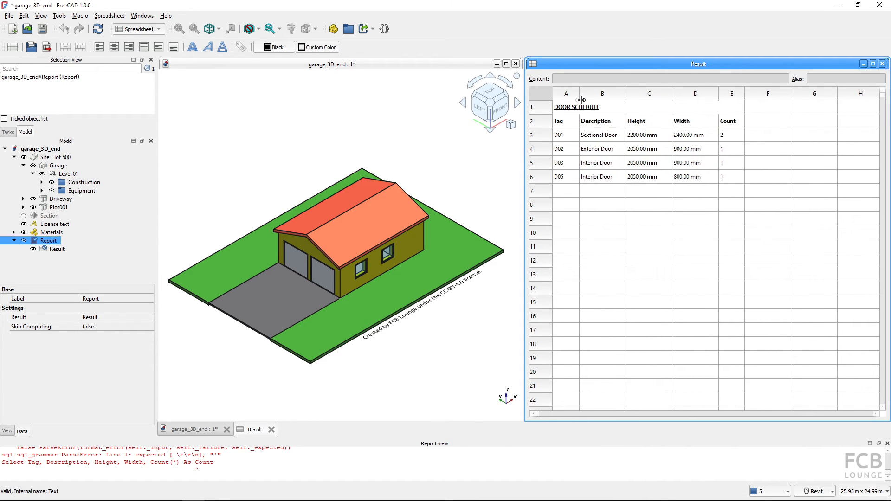
{"action": "left_click", "coordinate": [629, 109]}
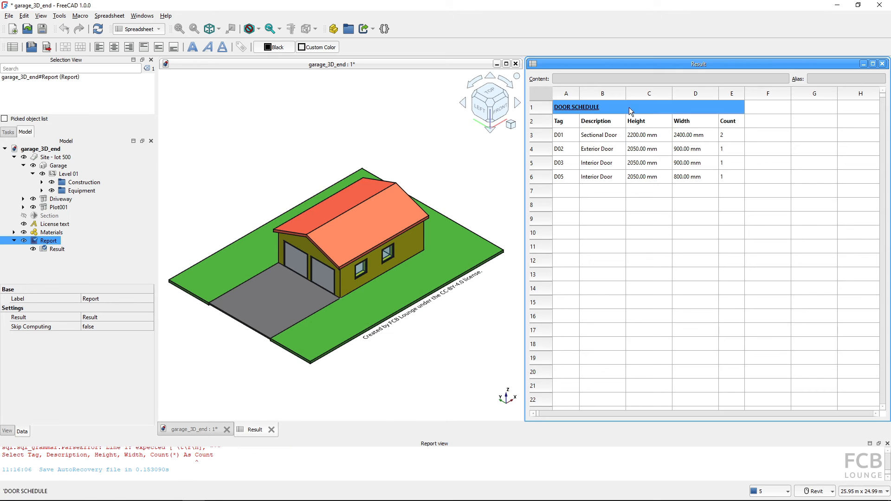
{"action": "left_click", "coordinate": [114, 47]}
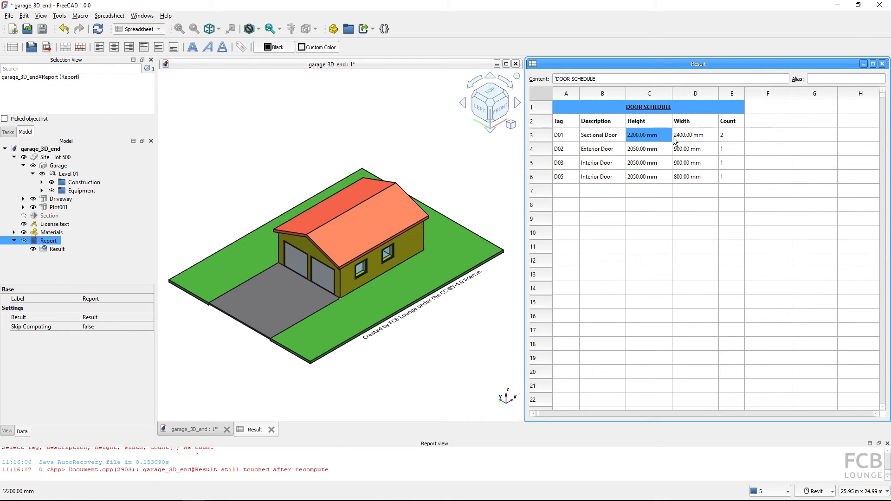
{"action": "left_click", "coordinate": [738, 137]}
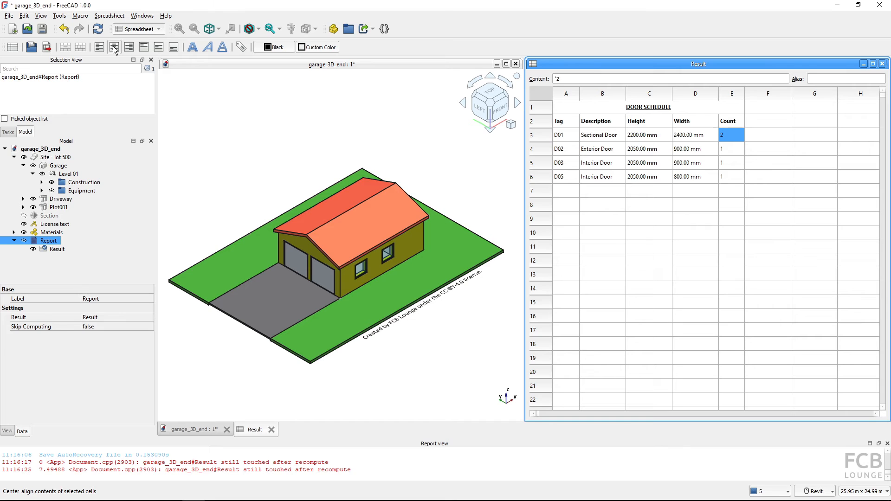
{"action": "left_click_drag", "start_coordinate": [721, 133], "coordinate": [686, 139]}
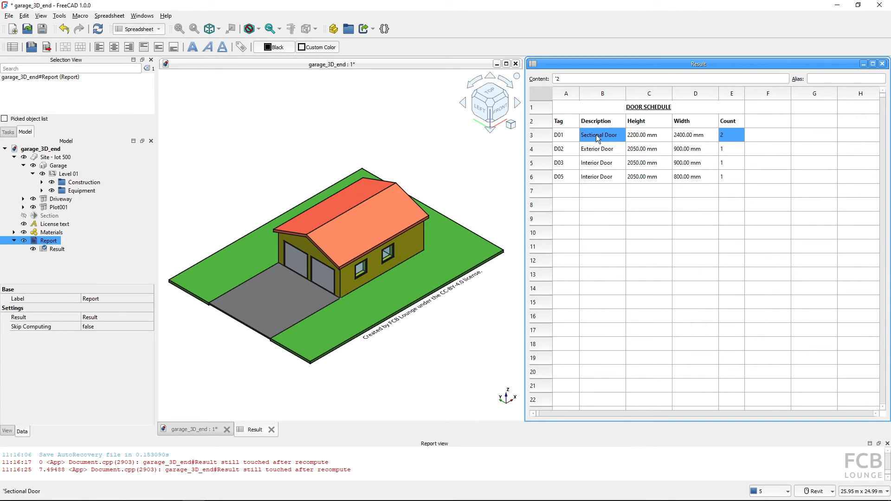
Switch to the BIM workbench, place a copy of the sectional garage door outside the plot with Move, and check its count in the schedule.
{"action": "left_click", "coordinate": [282, 170]}
{"action": "left_click", "coordinate": [138, 31]}
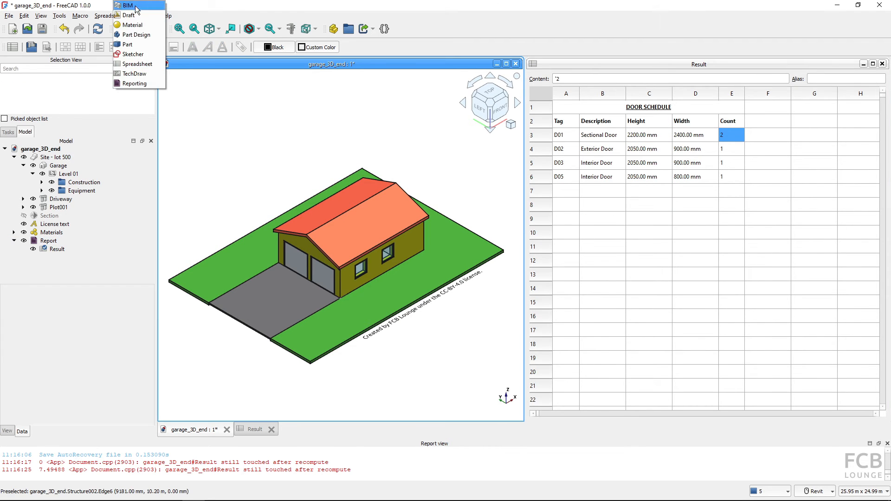
{"action": "left_click", "coordinate": [135, 6]}
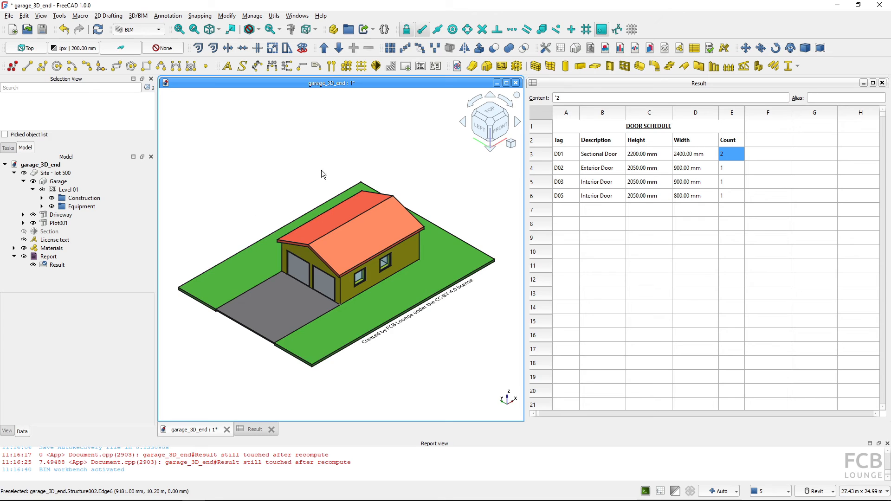
{"action": "left_click", "coordinate": [600, 169]}
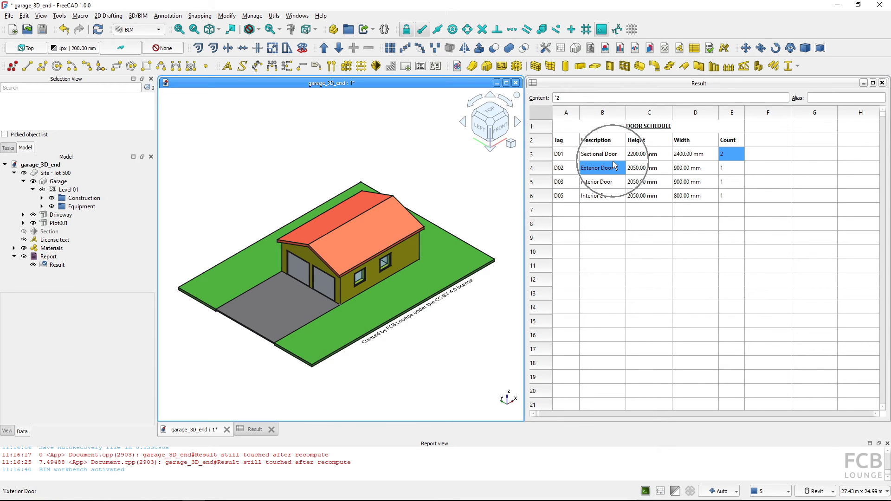
{"action": "left_click", "coordinate": [299, 275]}
{"action": "key", "text": "m"}
{"action": "key", "text": "v"}
{"action": "left_click", "coordinate": [283, 272]}
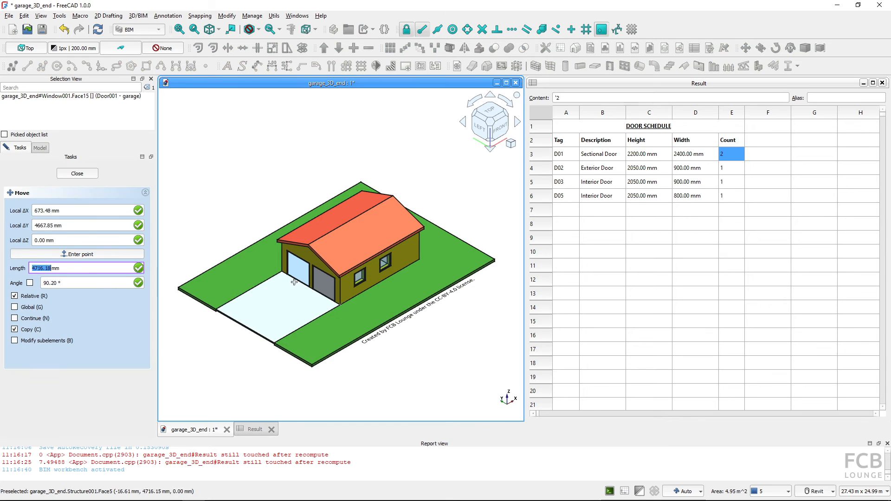
{"action": "left_click", "coordinate": [206, 264]}
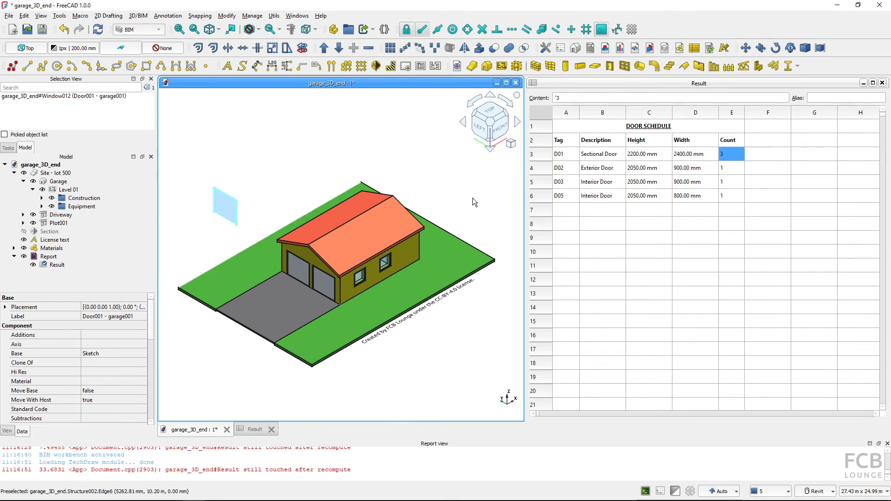
{"action": "left_click_drag", "start_coordinate": [731, 154], "coordinate": [729, 168]}
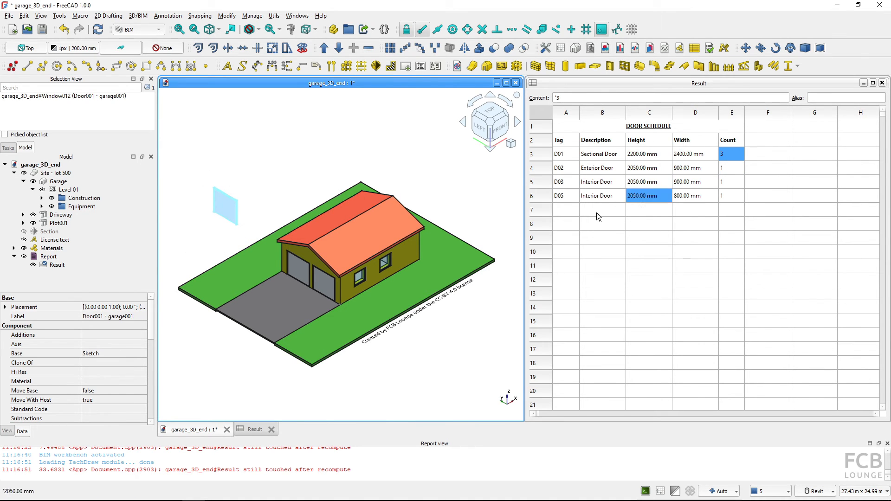
Place a copy of the exterior door at the rear of the garage outside the plot with Move, and check the schedule's counts.
{"action": "mouse_move", "coordinate": [334, 246]}
{"action": "middle_mouse_down", "text": "shift"}
{"action": "mouse_move", "coordinate": [431, 249]}
{"action": "mouse_move", "coordinate": [284, 254]}
{"action": "mouse_move", "coordinate": [330, 232]}
{"action": "middle_mouse_up", "text": "shift"}
{"action": "scroll", "coordinate": [324, 229], "scroll_direction": "up", "scroll_amount": 2}
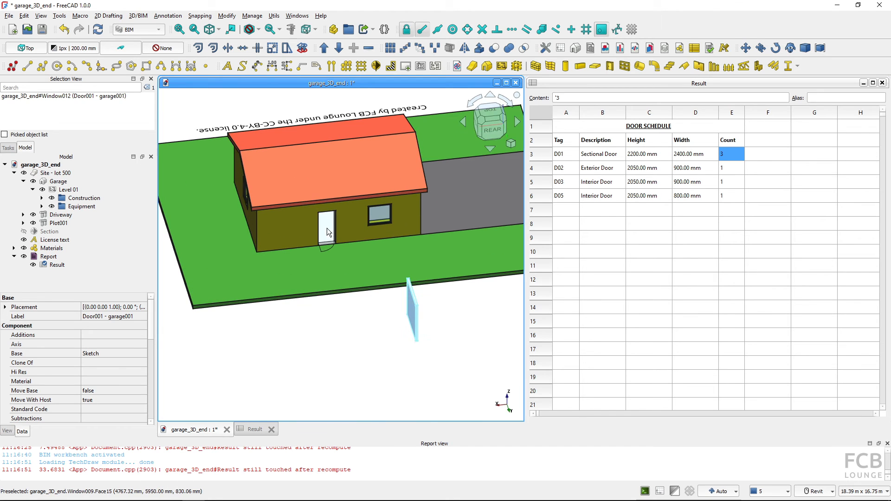
{"action": "left_click", "coordinate": [328, 229]}
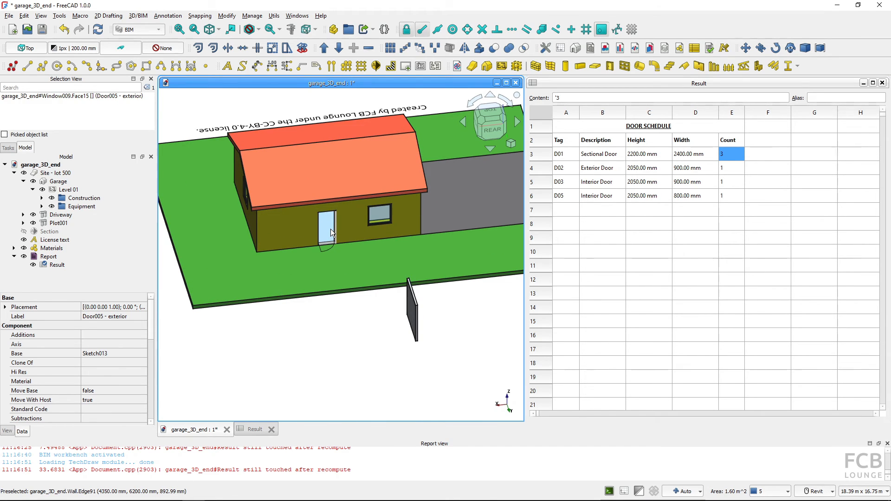
{"action": "key", "text": "m"}
{"action": "key", "text": "v"}
{"action": "left_click", "coordinate": [320, 245]}
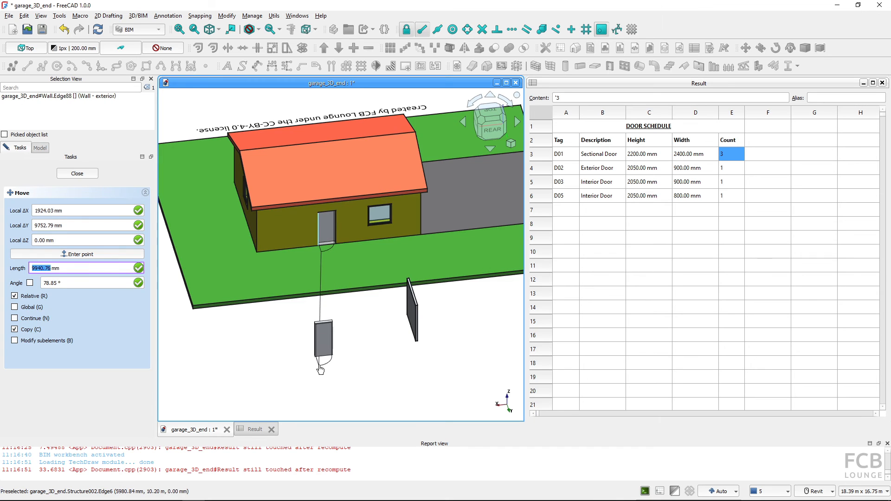
{"action": "left_click", "coordinate": [320, 366]}
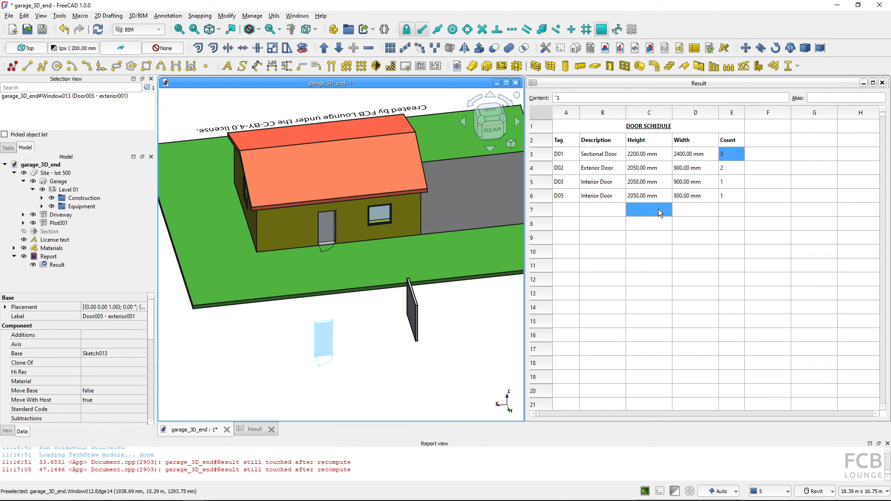
{"action": "left_click", "coordinate": [730, 171], "text": "shift"}
{"action": "key", "text": "ctrl"}
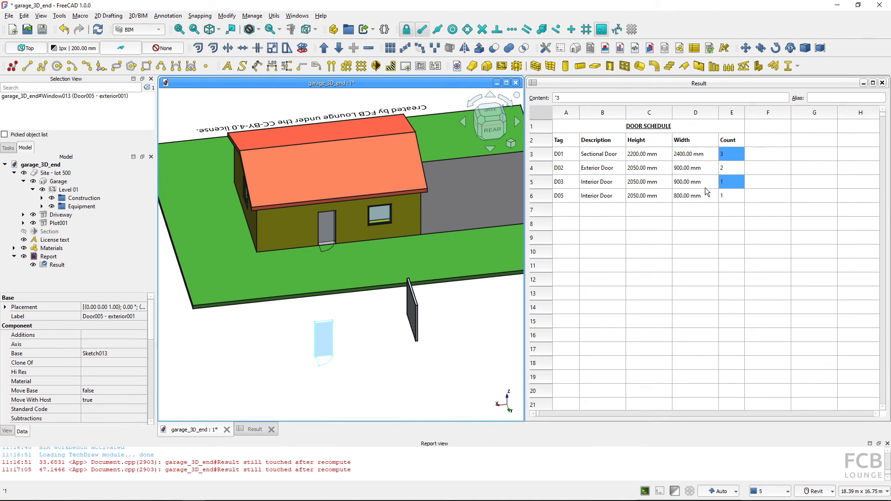
{"action": "middle_click_drag", "start_coordinate": [436, 306], "coordinate": [352, 154], "text": "shift"}
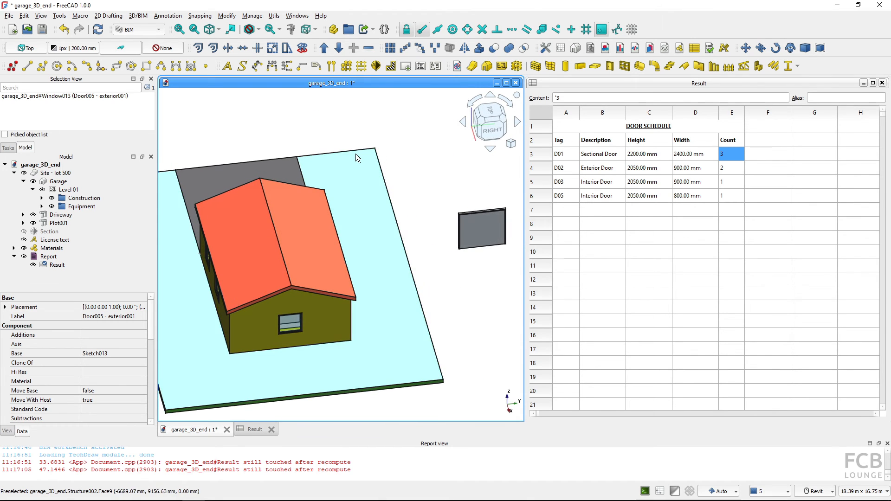
{"action": "left_click", "coordinate": [598, 182]}
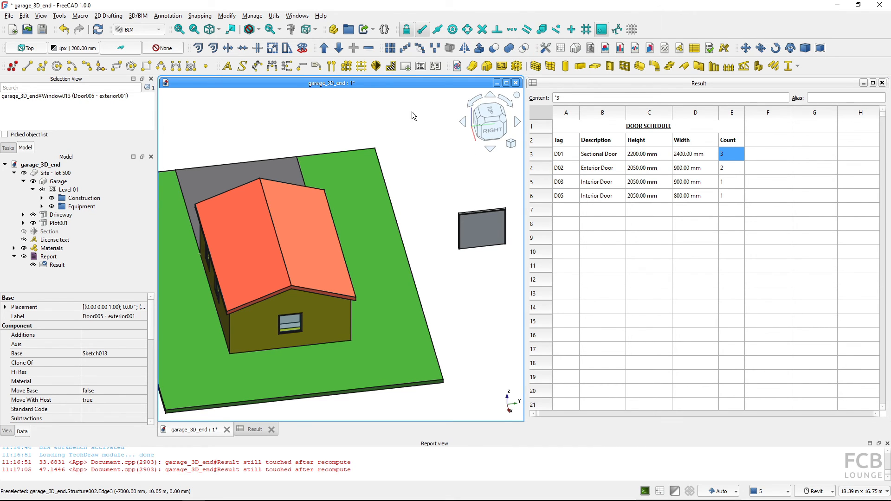
Create a TechDraw page from the A3_Landscape_FCBlounge.svg template and open it in the TechDraw workbench.
{"action": "left_click", "coordinate": [406, 68]}
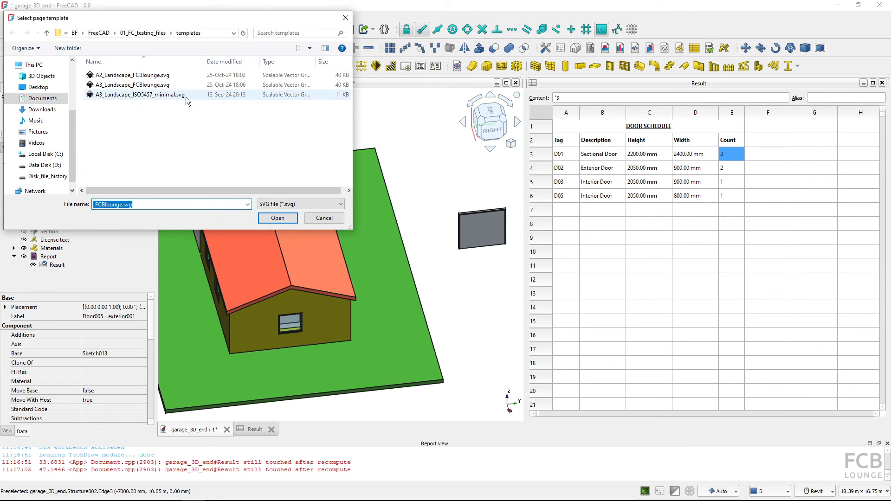
{"action": "left_click", "coordinate": [172, 86]}
{"action": "left_click", "coordinate": [277, 218]}
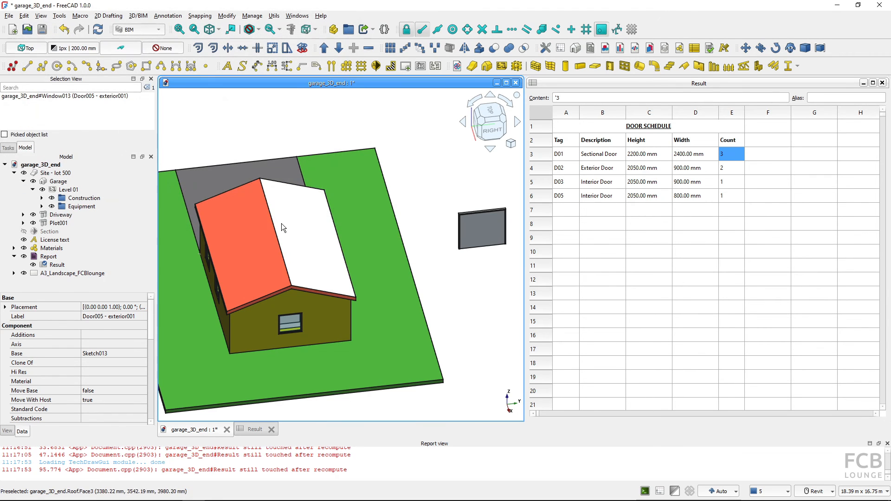
{"action": "left_click", "coordinate": [21, 273]}
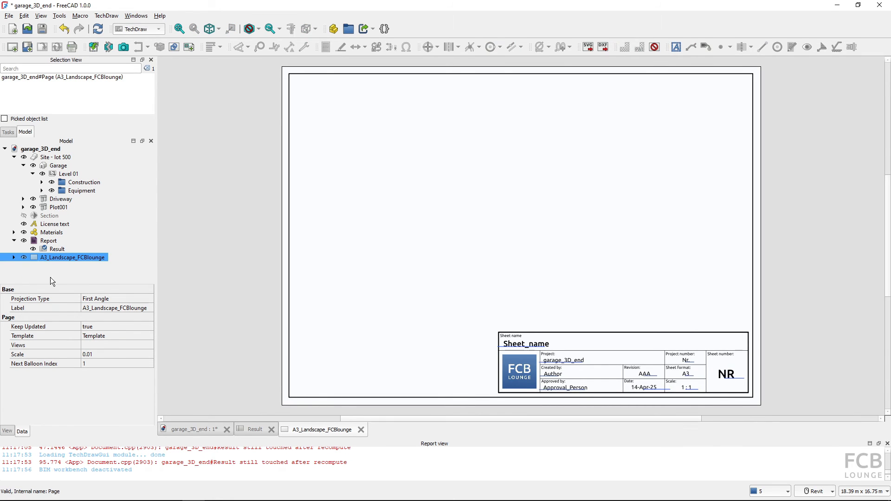
Insert the Result spreadsheet under Report as a spreadsheet view on the A3 page.
{"action": "left_click", "coordinate": [58, 249]}
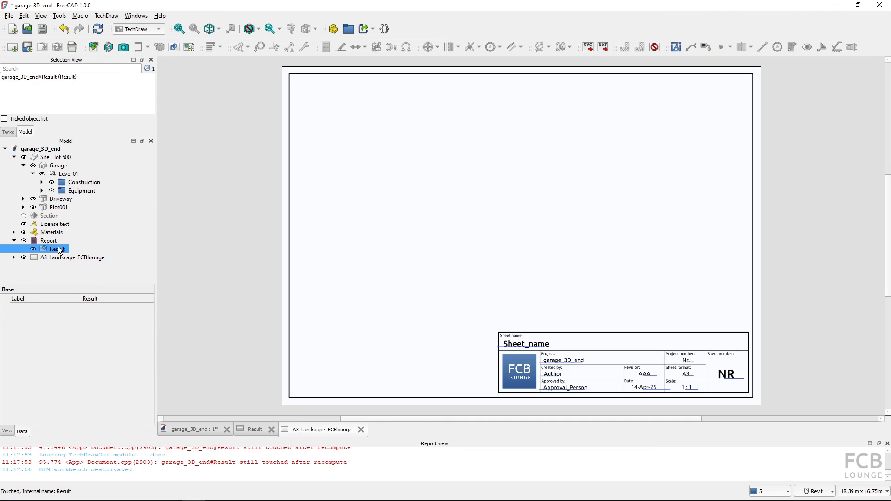
{"action": "left_click", "coordinate": [107, 16]}
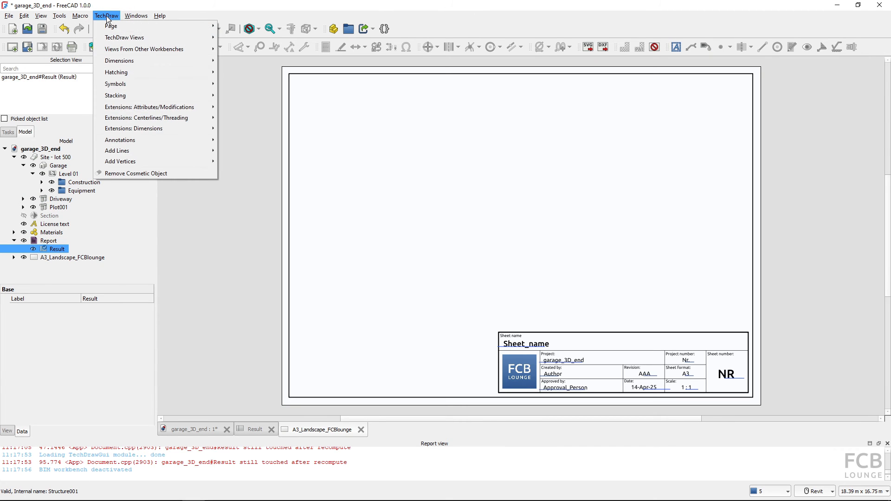
{"action": "mouse_move", "coordinate": [130, 50]}
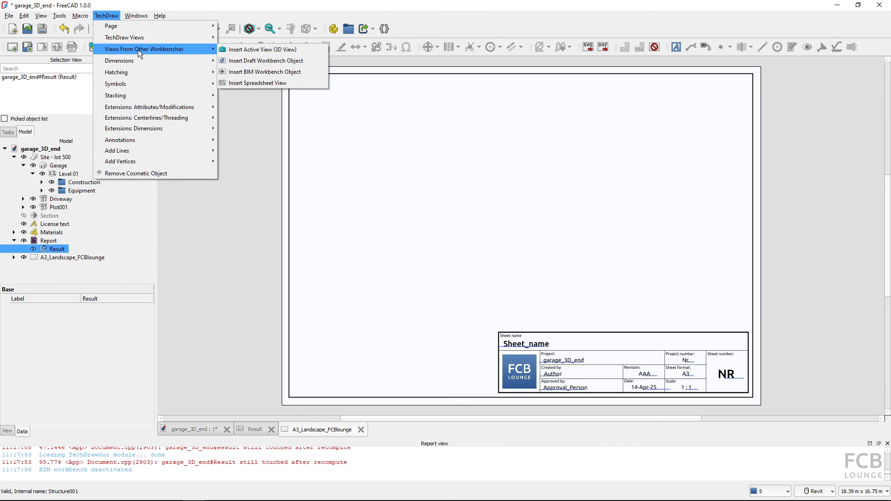
{"action": "left_click", "coordinate": [255, 83]}
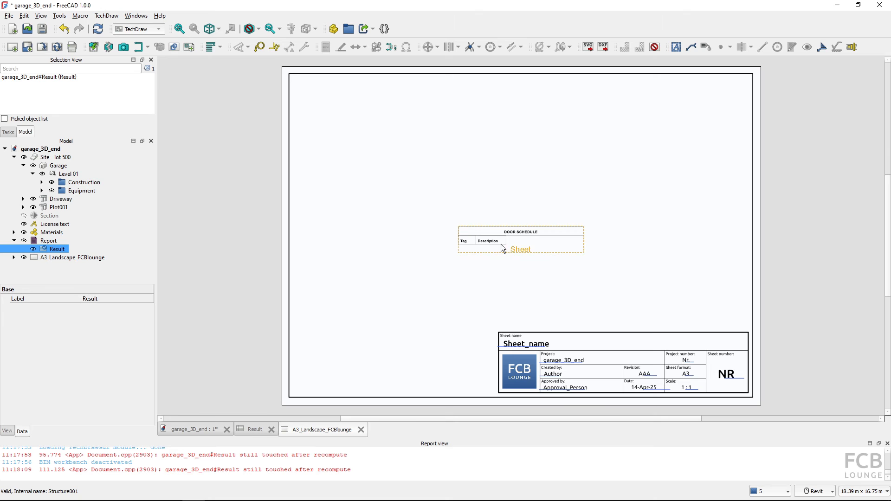
Check the door schedule's cell range in the Result spreadsheet, and set the sheet view's Cell End to E6 on the page.
{"action": "double_click", "coordinate": [57, 249]}
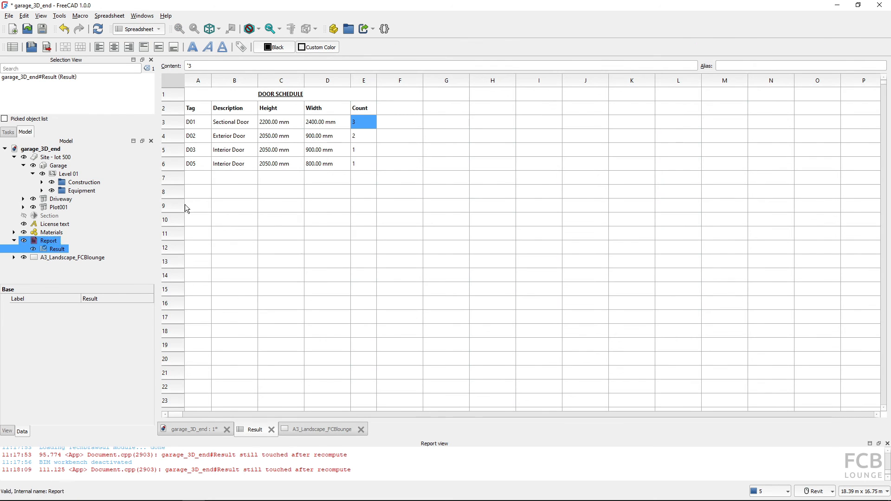
{"action": "left_click", "coordinate": [188, 100]}
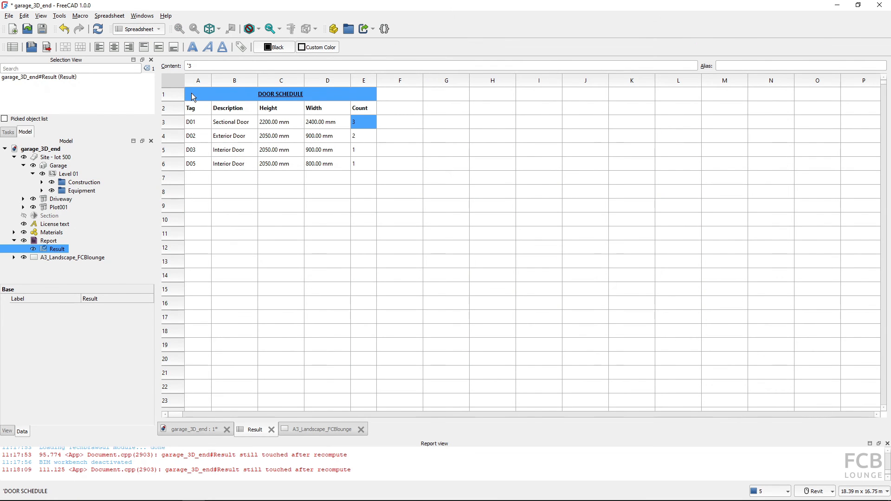
{"action": "left_click", "coordinate": [360, 168]}
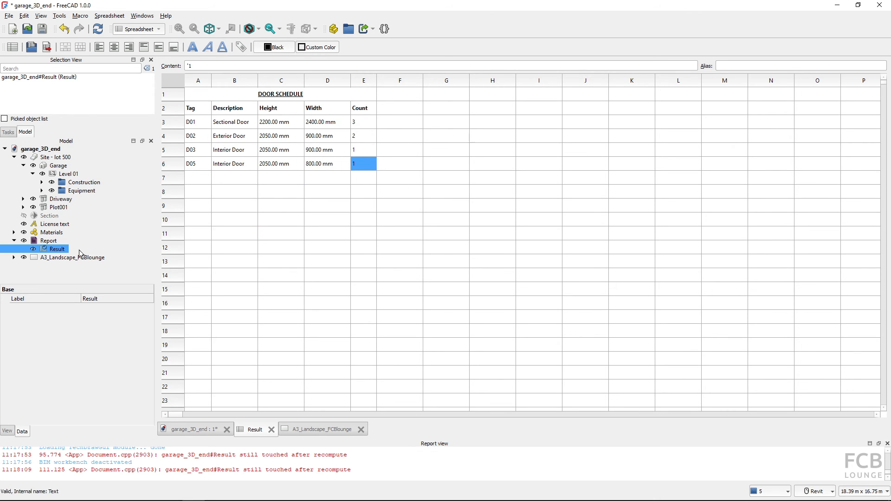
{"action": "double_click", "coordinate": [55, 258]}
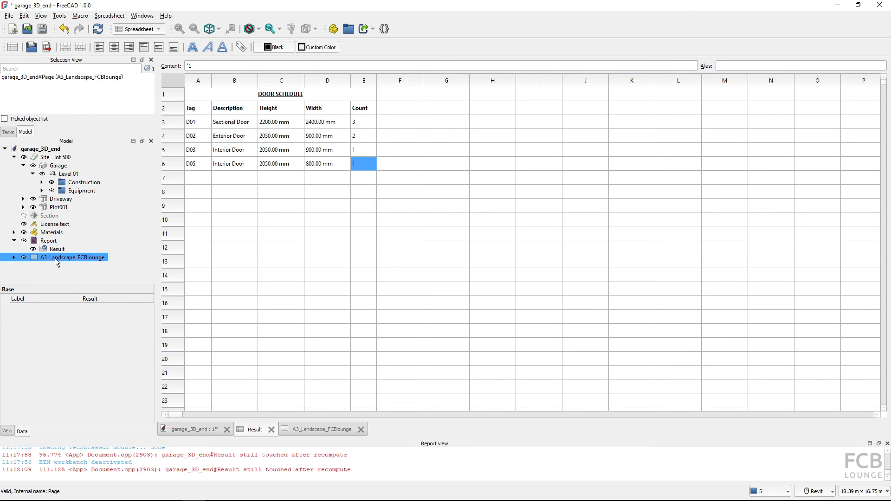
{"action": "left_click", "coordinate": [498, 251]}
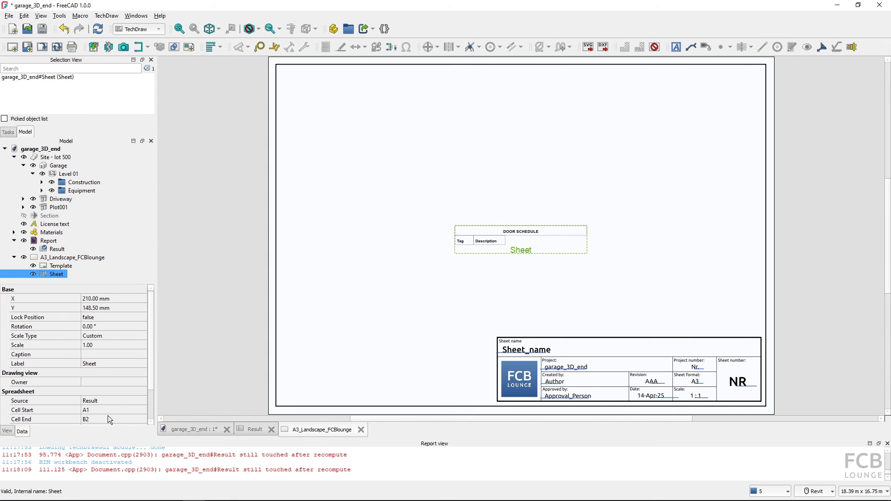
{"action": "scroll", "coordinate": [107, 416], "scroll_direction": "down", "scroll_amount": 1}
{"action": "left_click", "coordinate": [95, 392]}
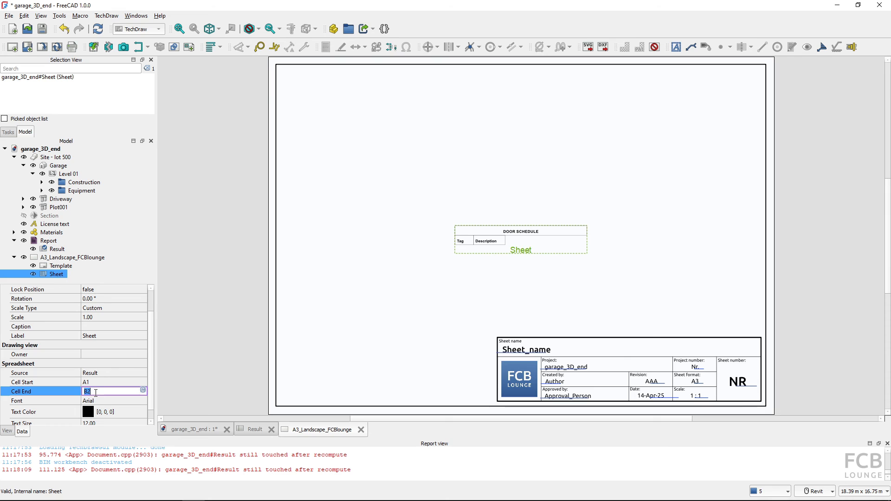
{"action": "type", "text": "E6"}
{"action": "key", "text": "Return"}
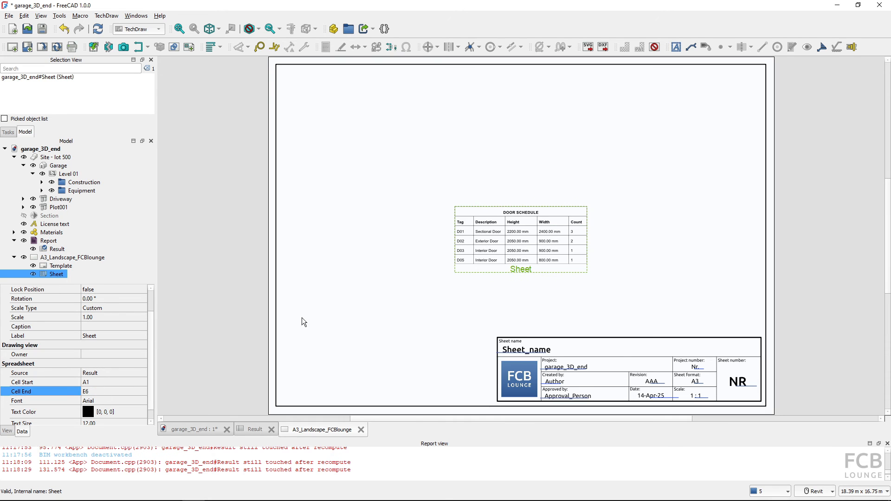
Move the door schedule view into the upper-right corner of the drawing sheet, inside the border.
{"action": "left_click_drag", "start_coordinate": [524, 273], "coordinate": [697, 136]}
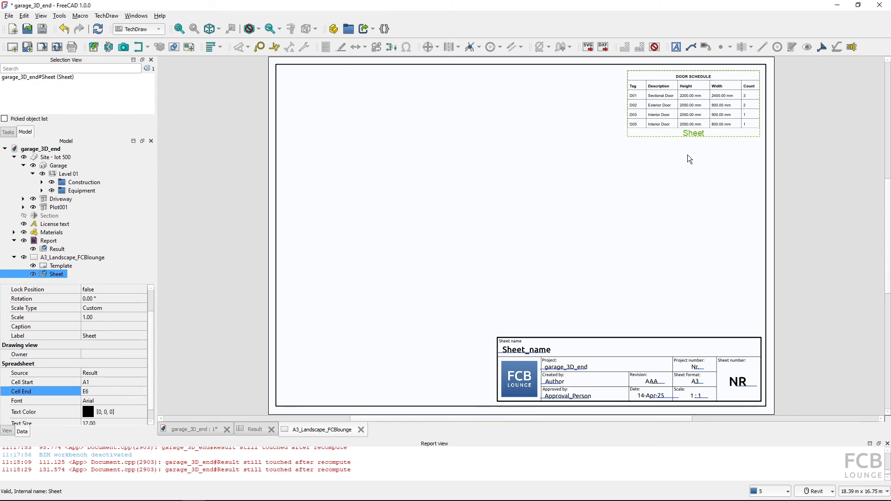
{"action": "scroll", "coordinate": [681, 134], "scroll_direction": "up", "scroll_amount": 2}
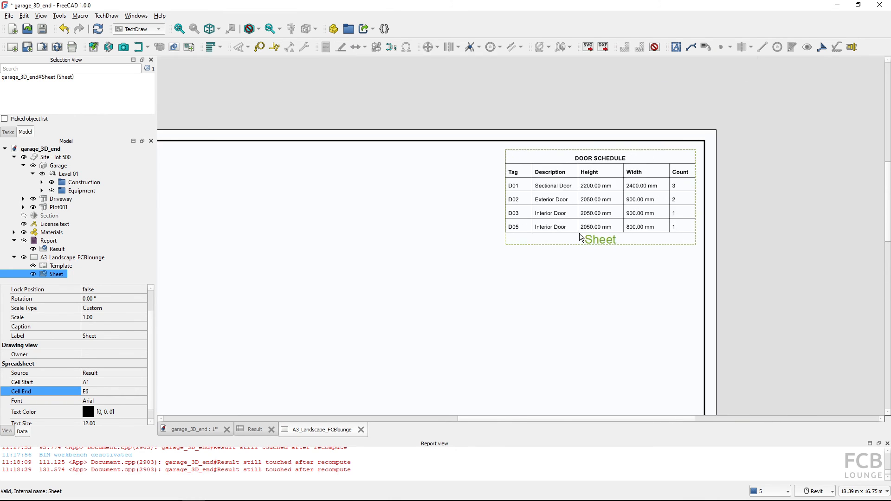
{"action": "scroll", "coordinate": [582, 227], "scroll_direction": "up", "scroll_amount": 3}
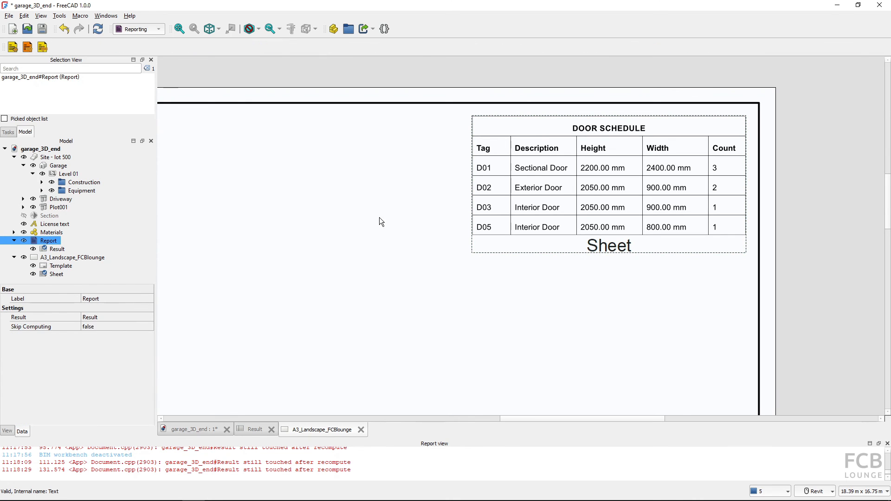
Return to the TechDraw workbench, turn off the view frames, and inspect the door schedule on the page.
{"action": "left_click", "coordinate": [608, 171]}
{"action": "left_click", "coordinate": [608, 171]}
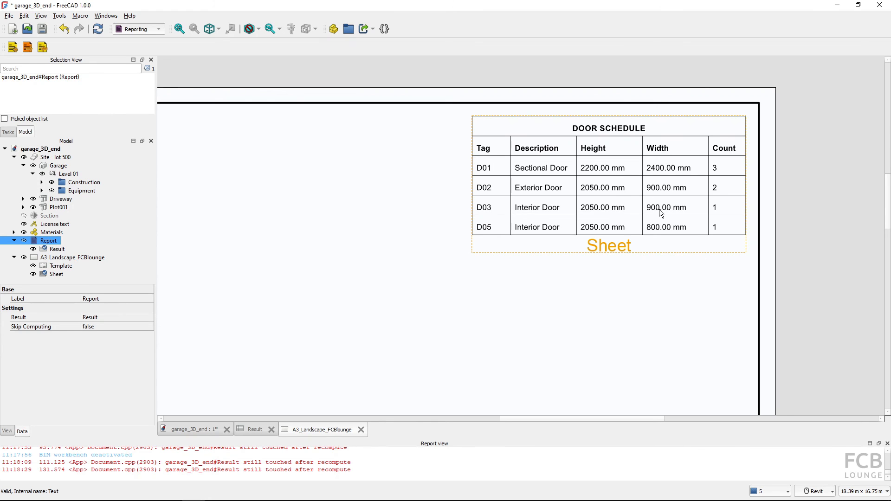
{"action": "left_click", "coordinate": [68, 250]}
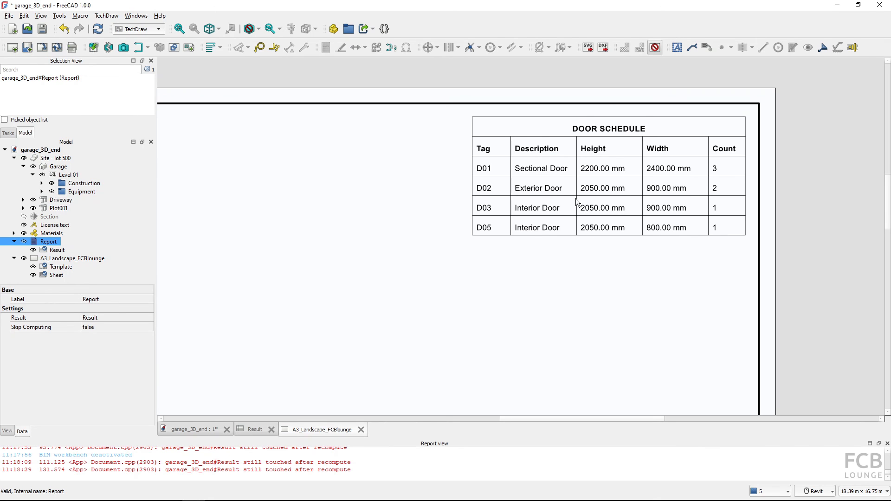
{"action": "scroll", "coordinate": [586, 191], "scroll_direction": "up", "scroll_amount": 2}
{"action": "middle_click_drag", "start_coordinate": [590, 188], "coordinate": [424, 262]}
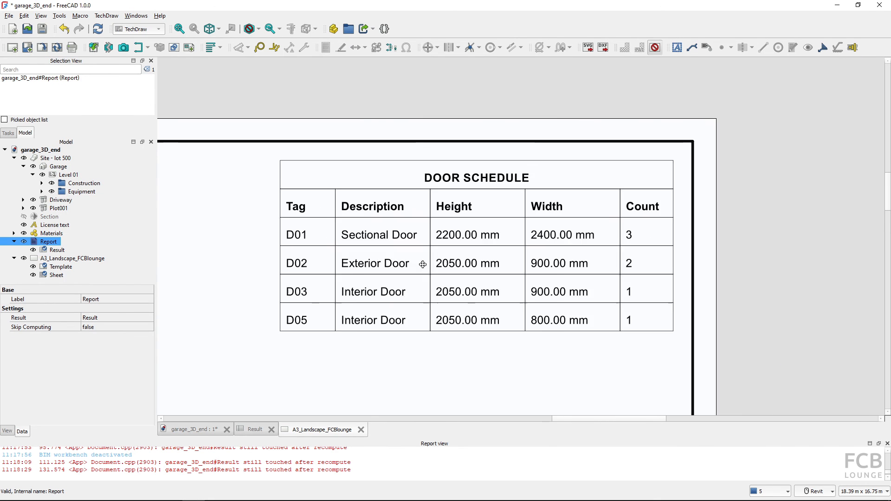
{"action": "scroll", "coordinate": [424, 263], "scroll_direction": "up", "scroll_amount": 2}
Switch to the browser, review the FreeCAD-Reporting repository on GitHub, and open the issue "This workbench needs a new maintainer".
{"action": "left_click", "coordinate": [442, 156]}
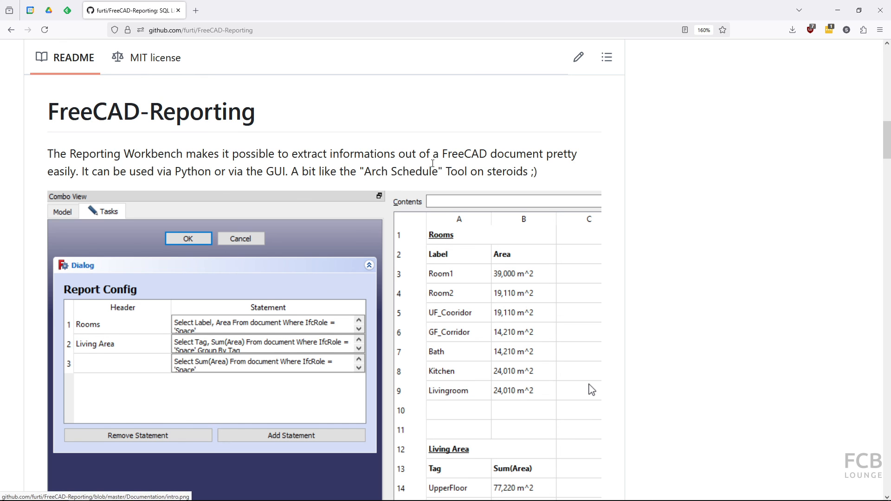
{"action": "scroll", "coordinate": [333, 147], "scroll_direction": "down", "scroll_amount": 1}
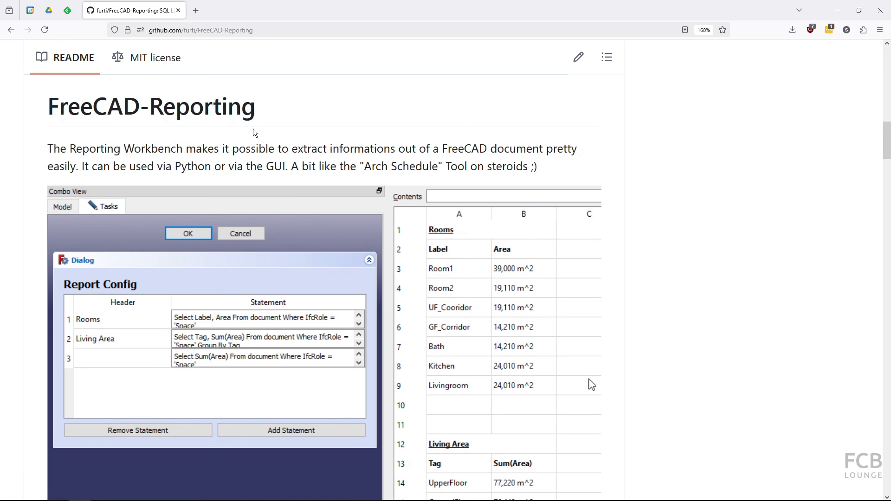
{"action": "scroll", "coordinate": [253, 135], "scroll_direction": "up", "scroll_amount": 15}
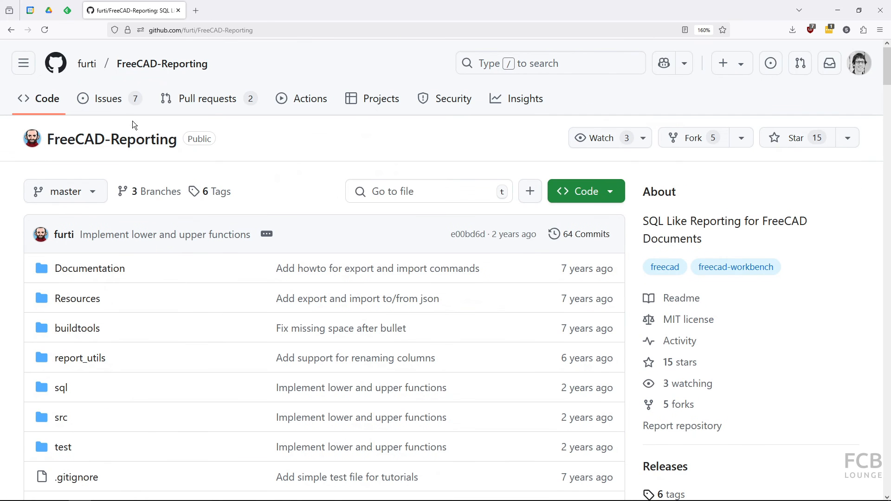
{"action": "left_click", "coordinate": [113, 107]}
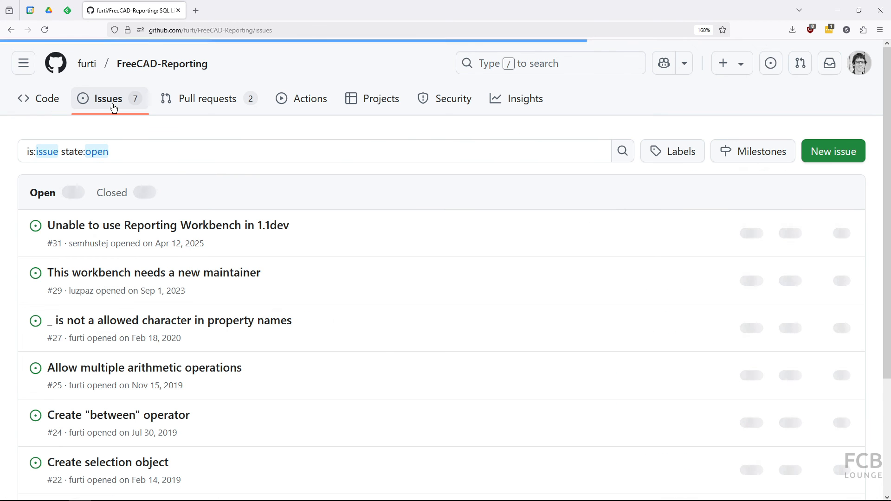
{"action": "left_click", "coordinate": [194, 278]}
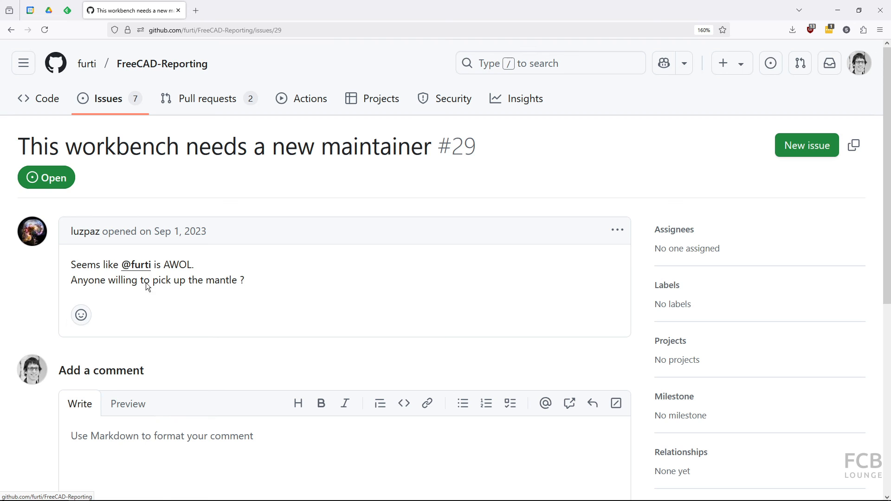